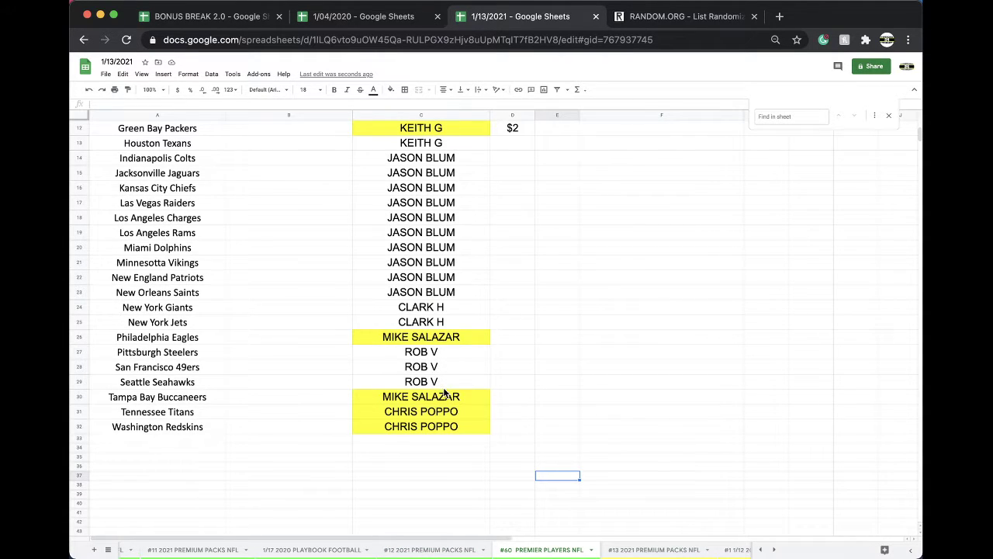
# Step: Remove the yellow fill from the Philadelphia Eagles and Tampa Bay Buccaneers buyer cells
pyautogui.click(434, 339)
pyautogui.keyDown('super'); pyautogui.click(423, 397); pyautogui.keyUp('super')
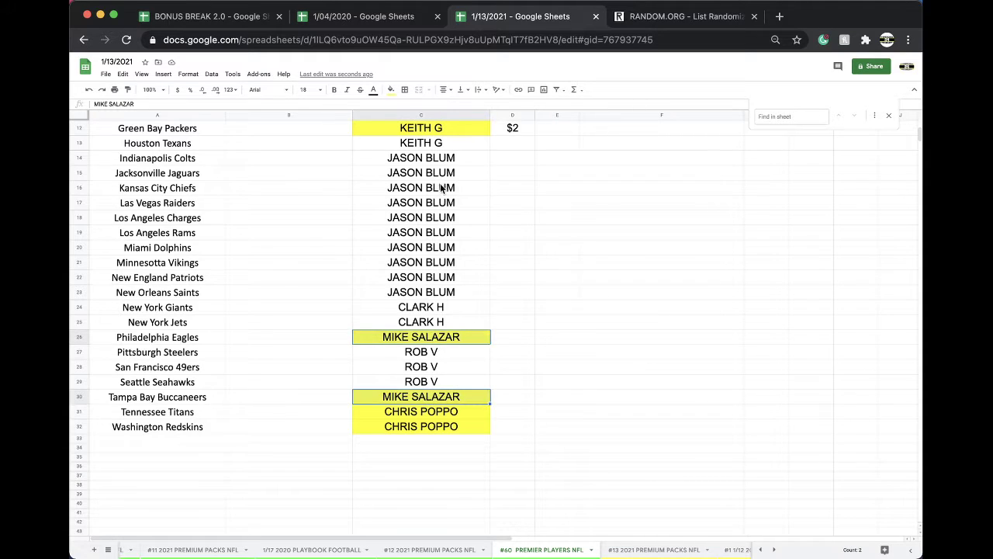
pyautogui.click(391, 90)
pyautogui.click(394, 106)
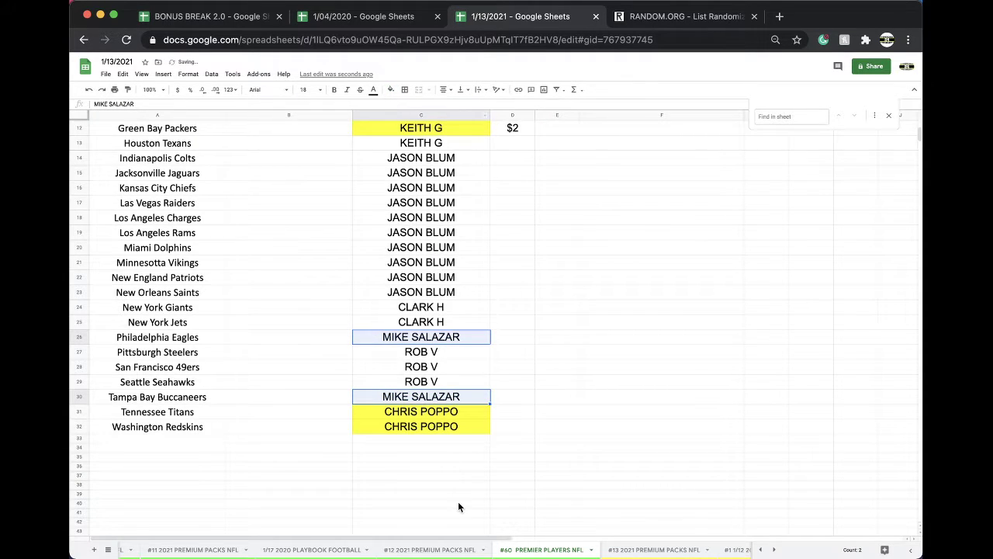
# Step: Copy the whole number column E from the #11 2021 PREMIUM PACKS NFL sheet
pyautogui.hscroll(-3, 378, 551)
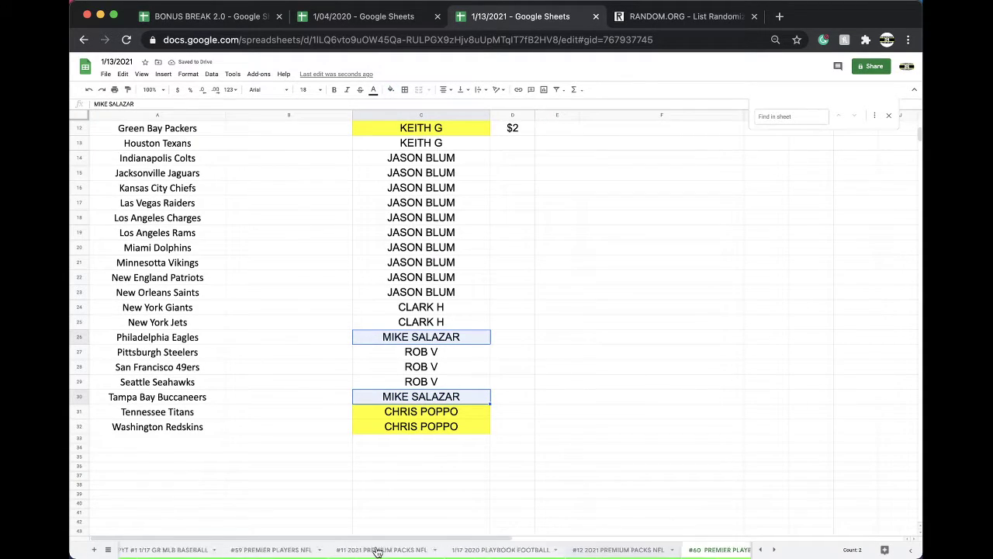
pyautogui.click(429, 551)
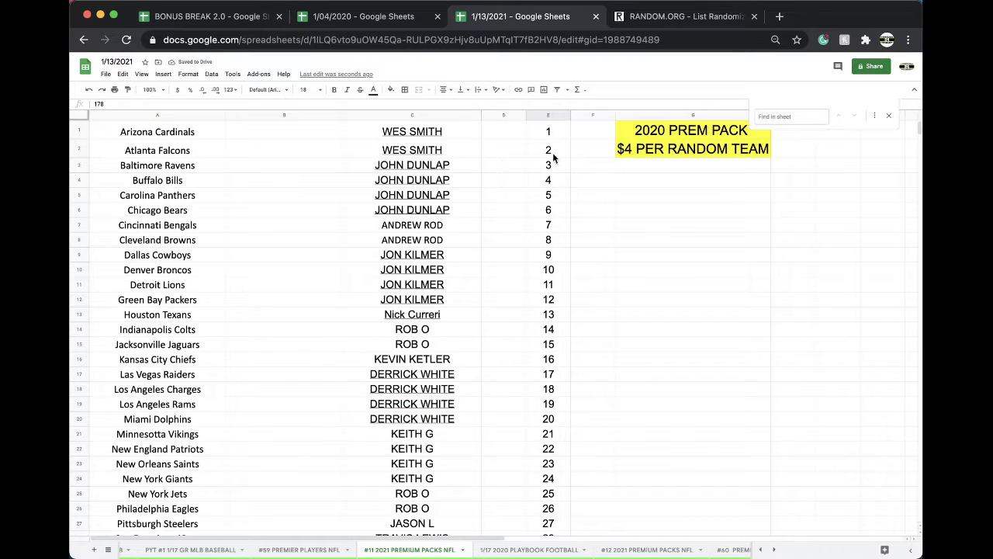
pyautogui.click(539, 114)
# Step: Switch to RANDOM.ORG, reload the List Randomizer form and randomize the copied numbers
pyautogui.click(660, 16)
pyautogui.click(628, 39)
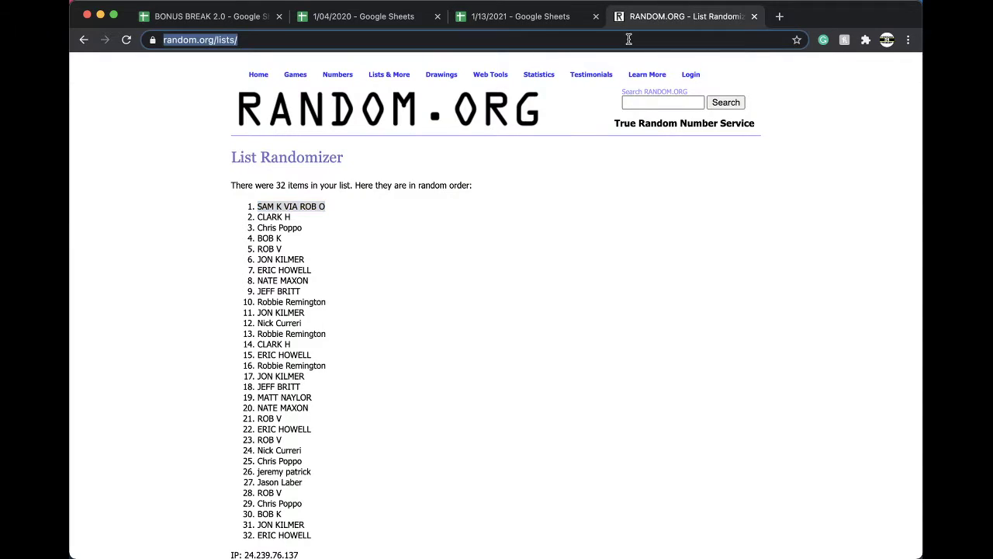
pyautogui.press('Return')
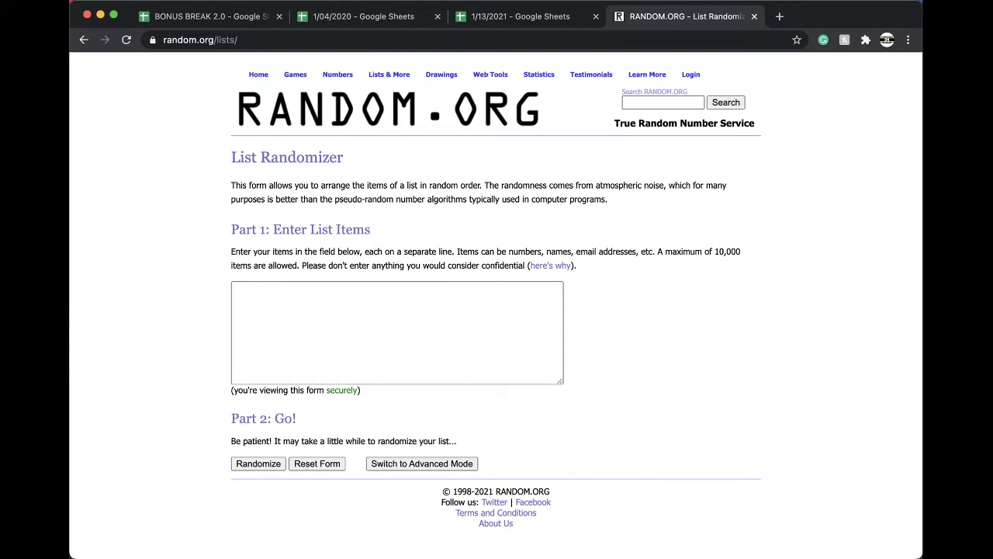
pyautogui.click(348, 355)
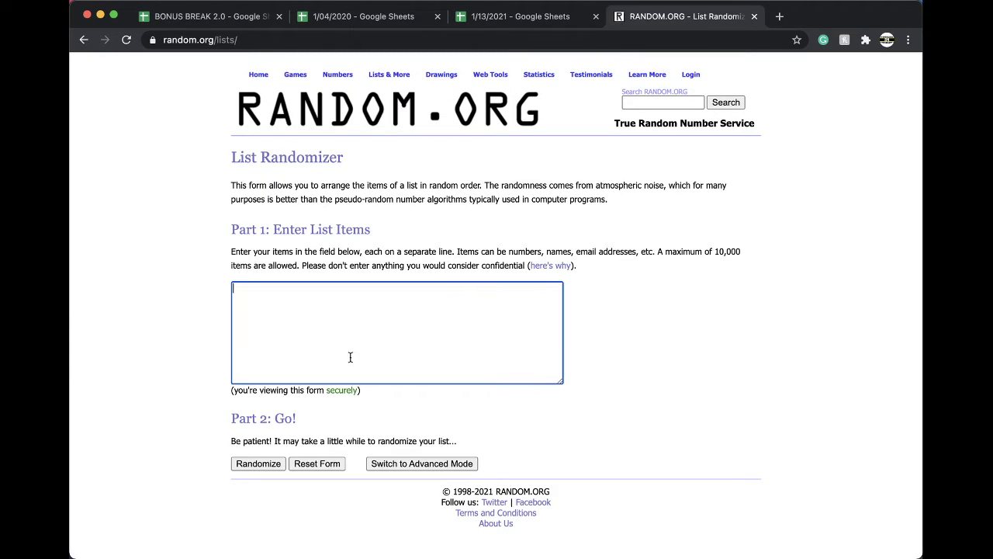
pyautogui.press('super+v')
pyautogui.click(259, 464)
# Step: Randomize the same number list four more times
pyautogui.scroll(-20, 248, 485)
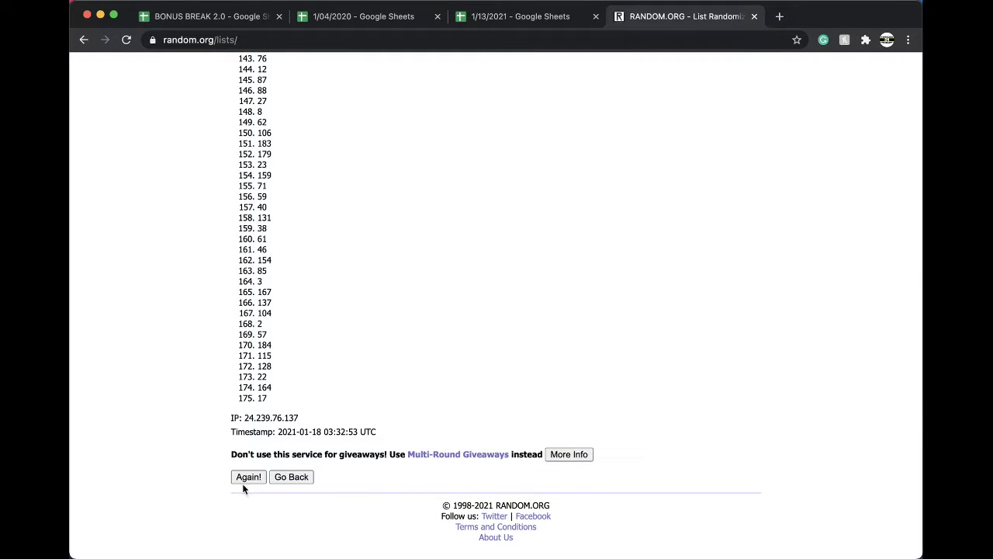
pyautogui.click(241, 478)
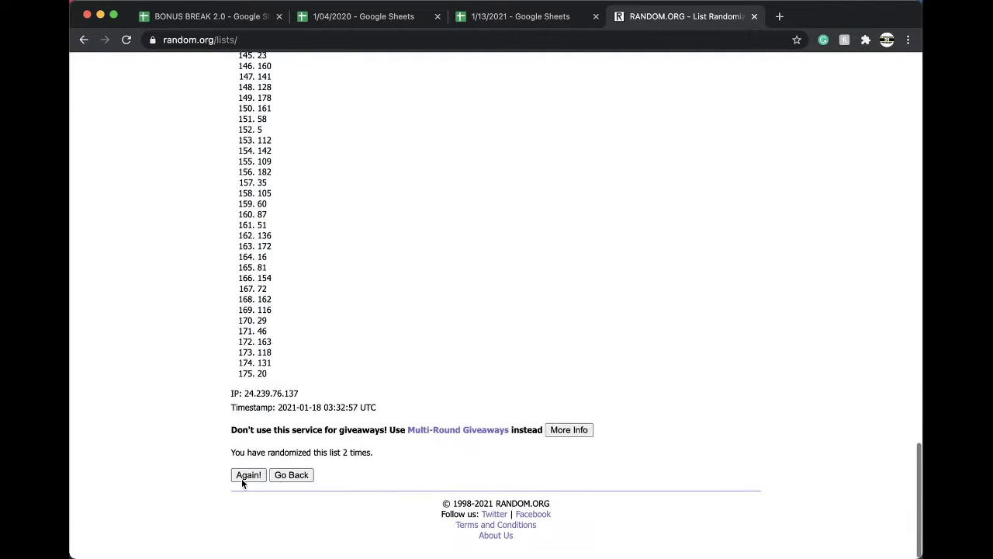
pyautogui.click(241, 478)
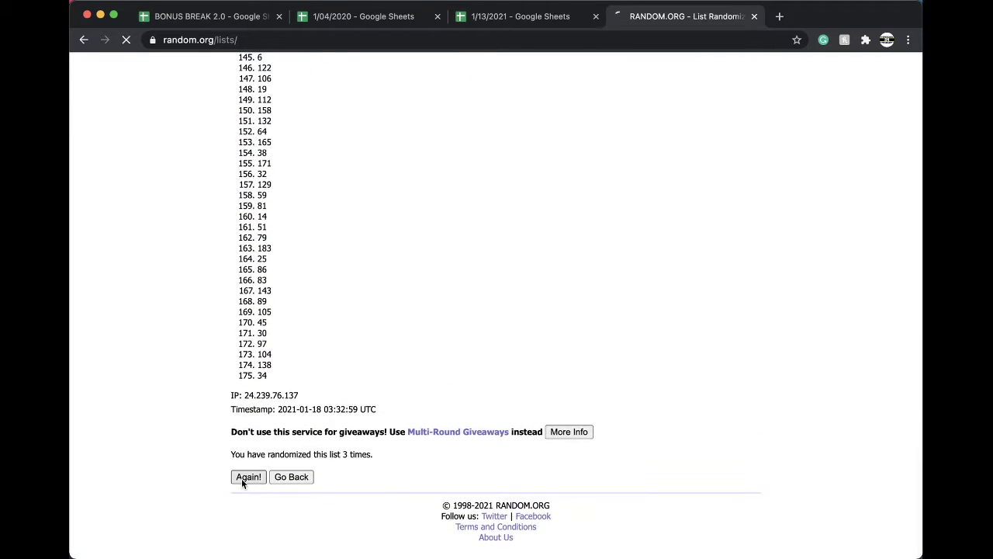
pyautogui.click(241, 476)
pyautogui.click(242, 479)
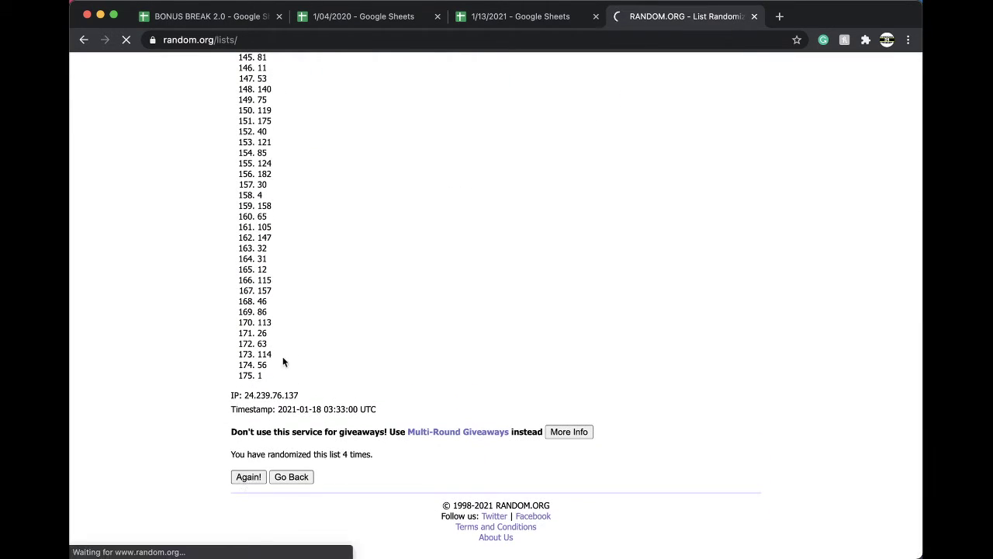
# Step: Back in the 1/13/2021 spreadsheet, remove the yellow fill from the Tennessee Titans and Washington Redskins buyer cells on the #60 PREMIER PLAYERS NFL sheet
pyautogui.click(552, 22)
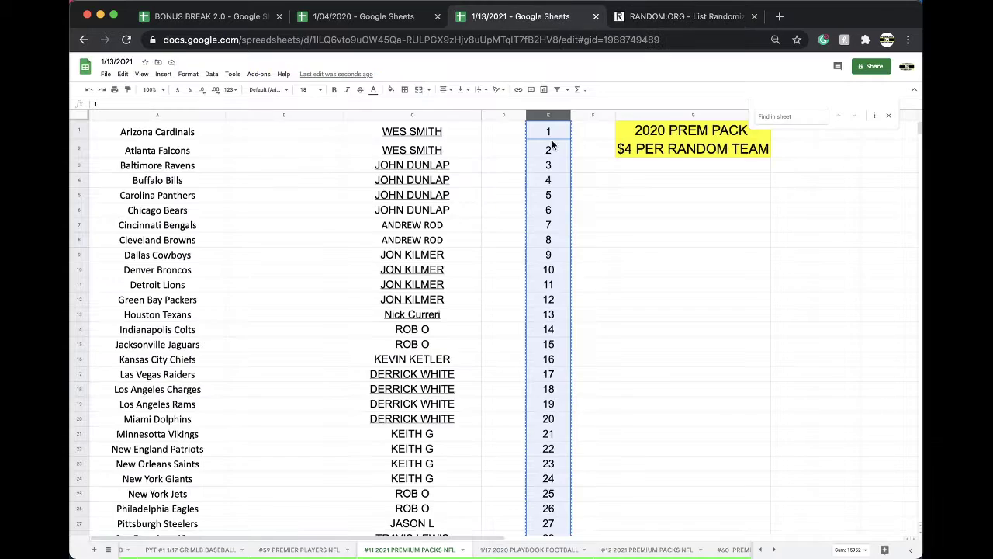
pyautogui.hscroll(3, 585, 547)
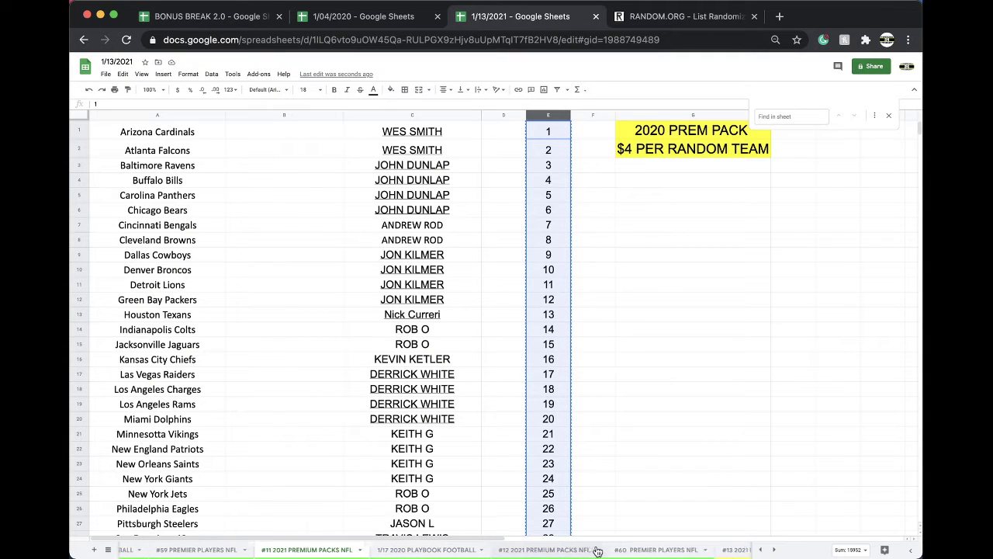
pyautogui.click(613, 548)
pyautogui.moveTo(433, 413); pyautogui.dragTo(433, 426)
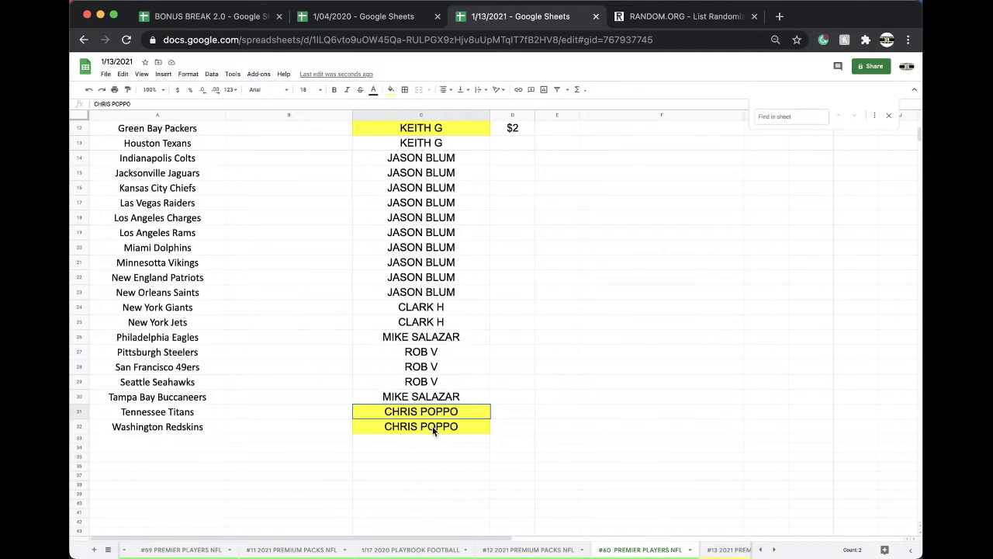
pyautogui.click(392, 90)
pyautogui.click(414, 108)
# Step: Delete the $2 note in the Green Bay Packers row and remove the yellow fill from that row's buyer cell
pyautogui.scroll(5, 460, 215)
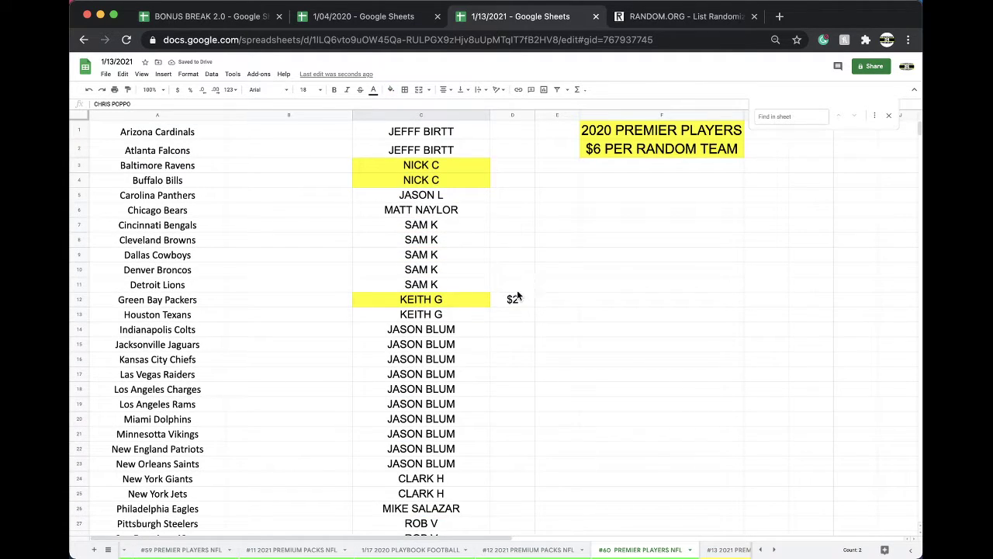
pyautogui.click(510, 303)
pyautogui.press('Delete')
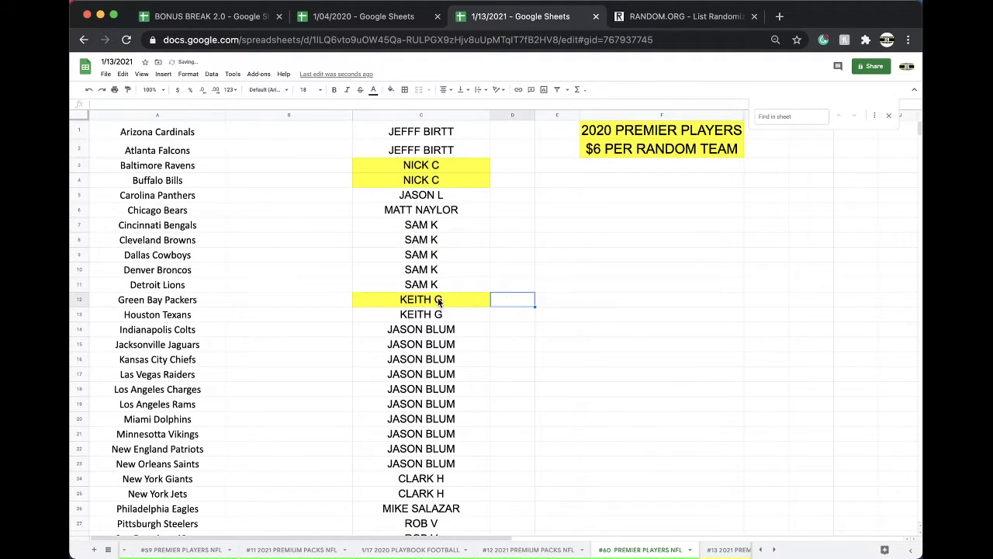
pyautogui.click(439, 302)
pyautogui.click(391, 91)
pyautogui.click(412, 107)
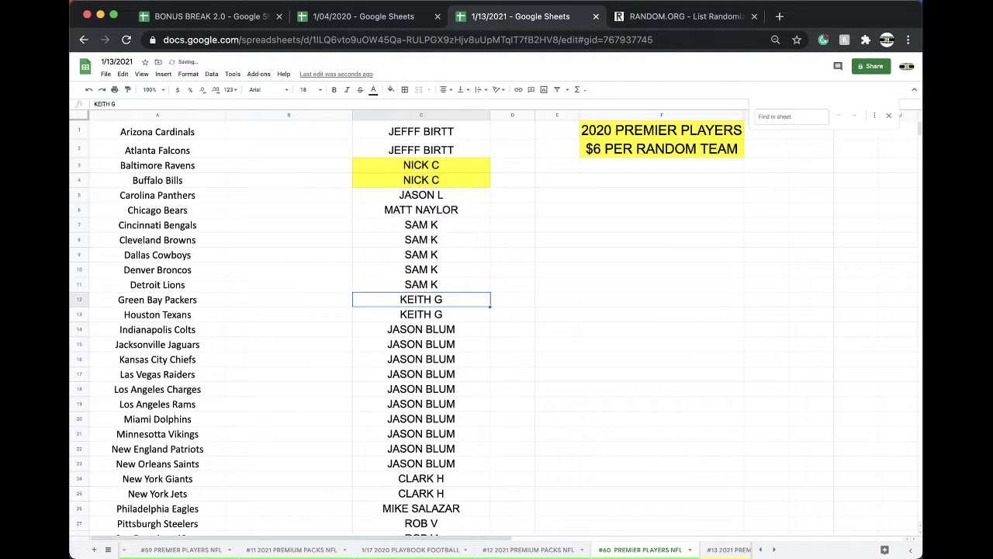
# Step: On the CREDIT sheet, find the Green Bay Packers buyer and enter a $10 credit in B155
pyautogui.hscroll(5, 405, 549)
pyautogui.hscroll(-5, 405, 550)
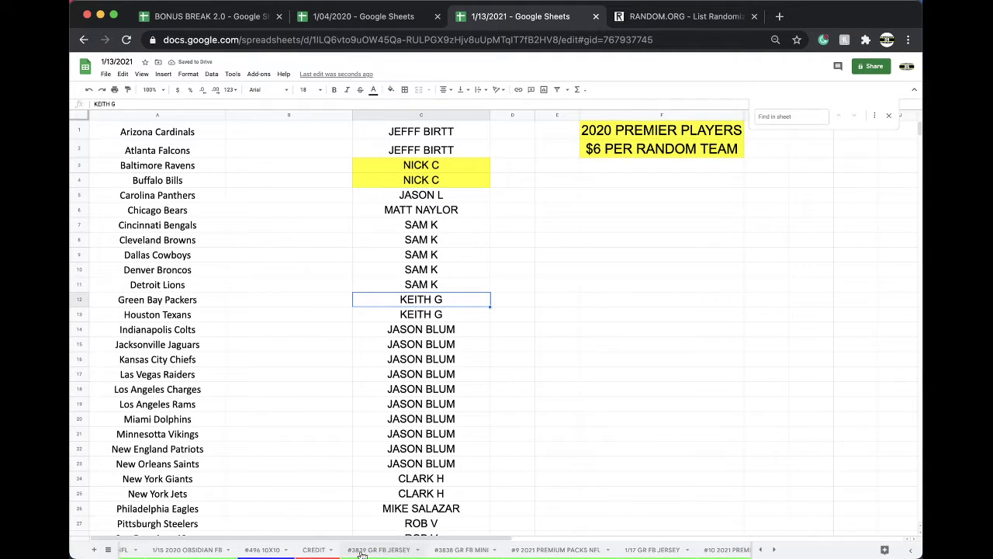
pyautogui.click(314, 549)
pyautogui.click(491, 371)
pyautogui.hotkey('ctrl', 'f')
pyautogui.scroll(-5, 490, 373)
pyautogui.write('K')
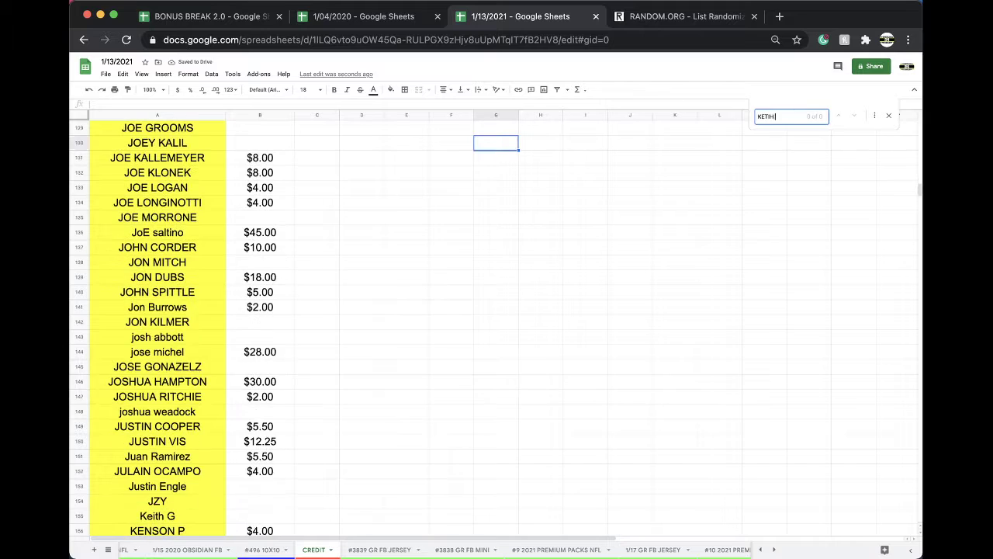
pyautogui.write('EITHG')
pyautogui.scroll(-3, 389, 308)
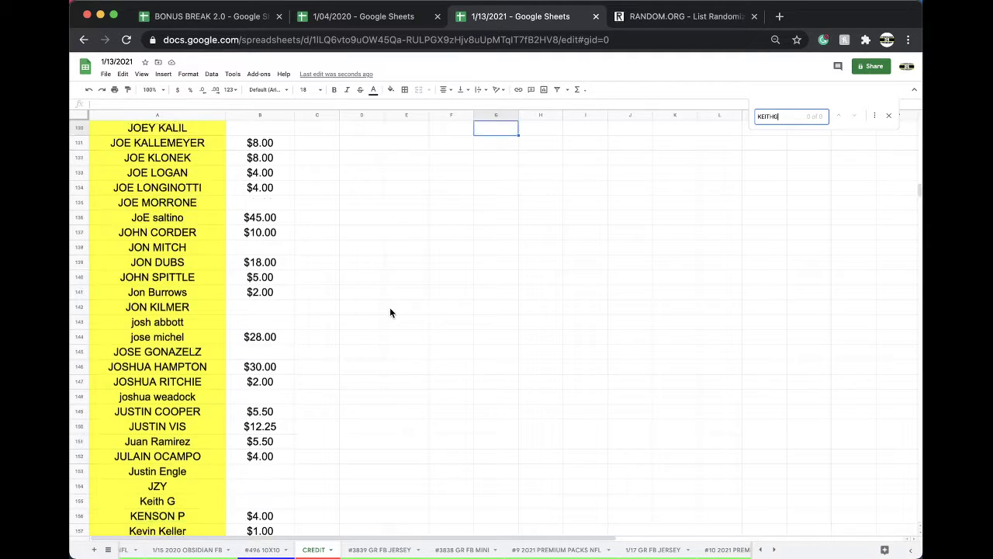
pyautogui.click(272, 471)
pyautogui.write('$10')
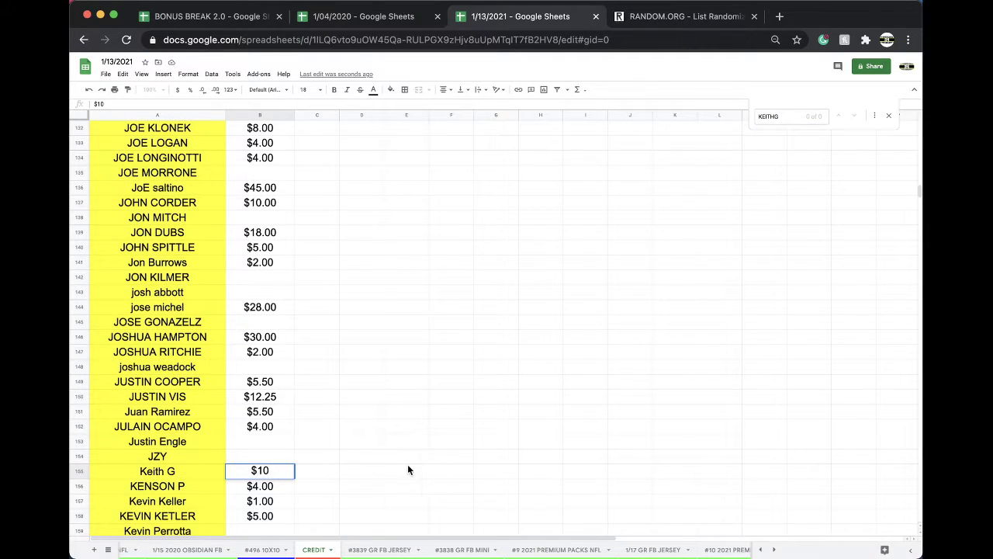
pyautogui.click(413, 432)
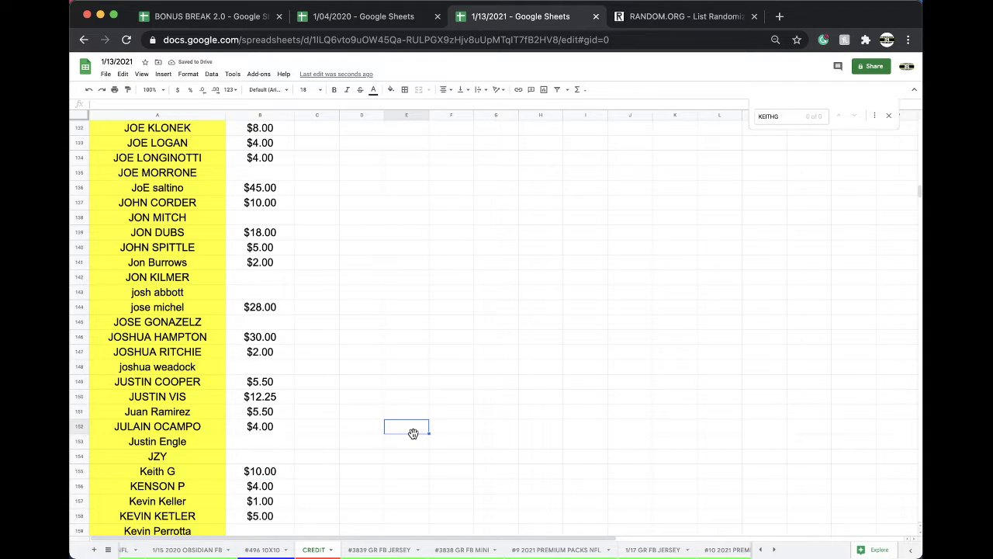
pyautogui.press('super+n')
pyautogui.write('ICK')
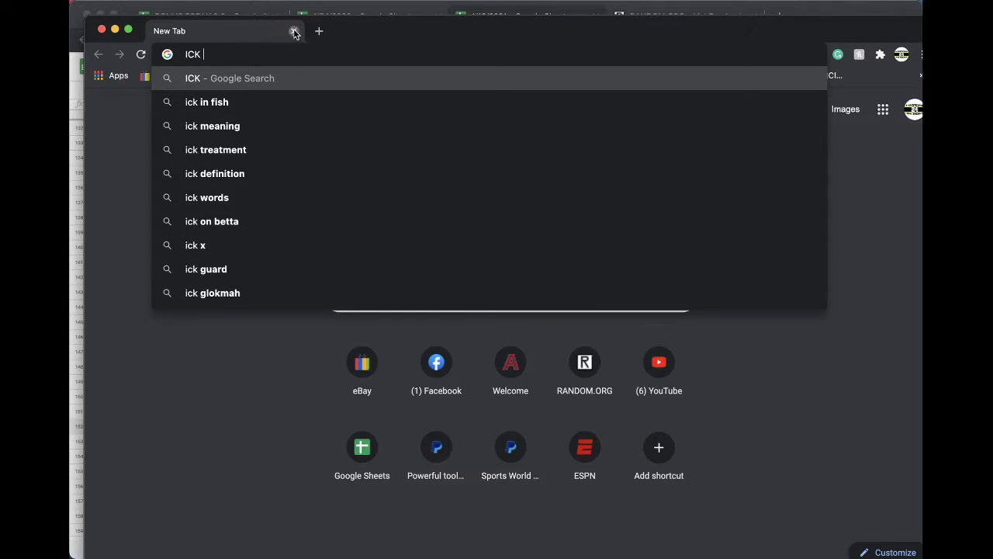
pyautogui.click(295, 33)
# Step: Find the Baltimore Ravens buyer in row 196, clear the deductions in C196 and D196, and set the credit in B196 to $1
pyautogui.press('super+f')
pyautogui.write('NICK')
pyautogui.press('Return')
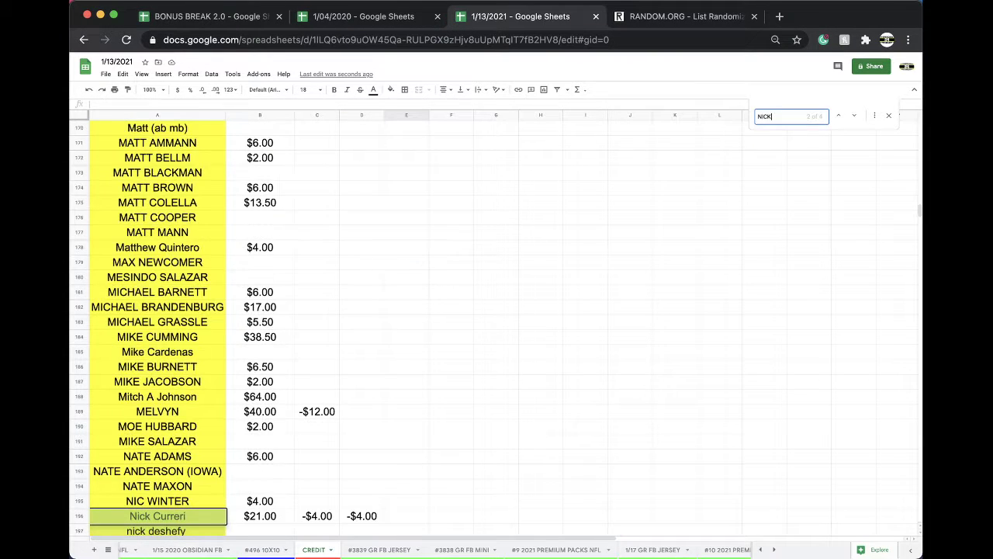
pyautogui.scroll(-1, 392, 489)
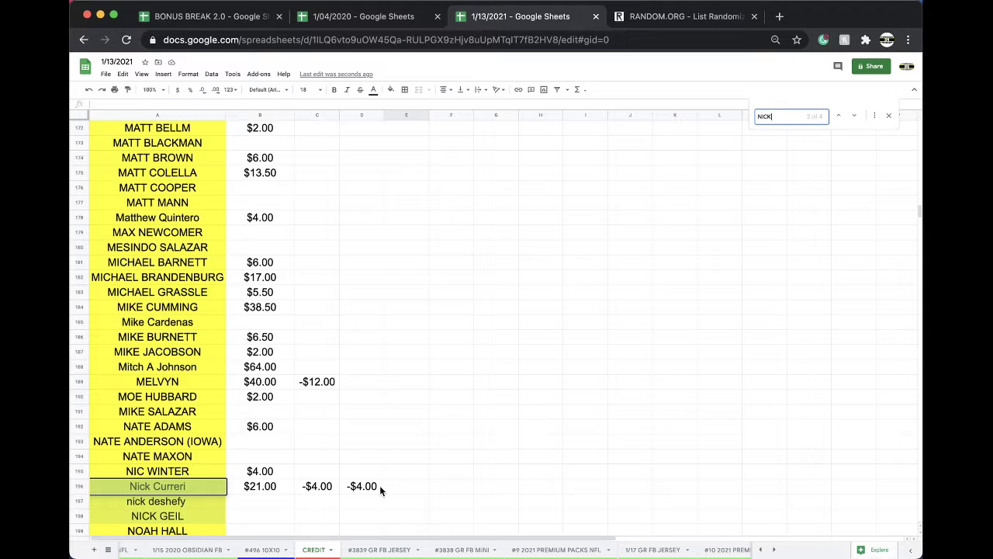
pyautogui.moveTo(375, 491); pyautogui.dragTo(287, 490)
pyautogui.write('$')
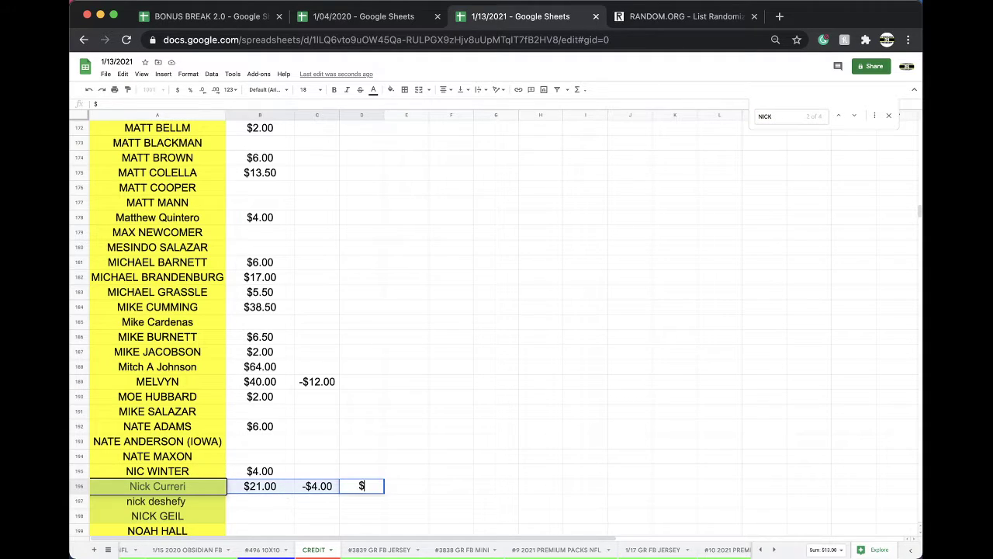
pyautogui.press('Escape')
pyautogui.press('Left')
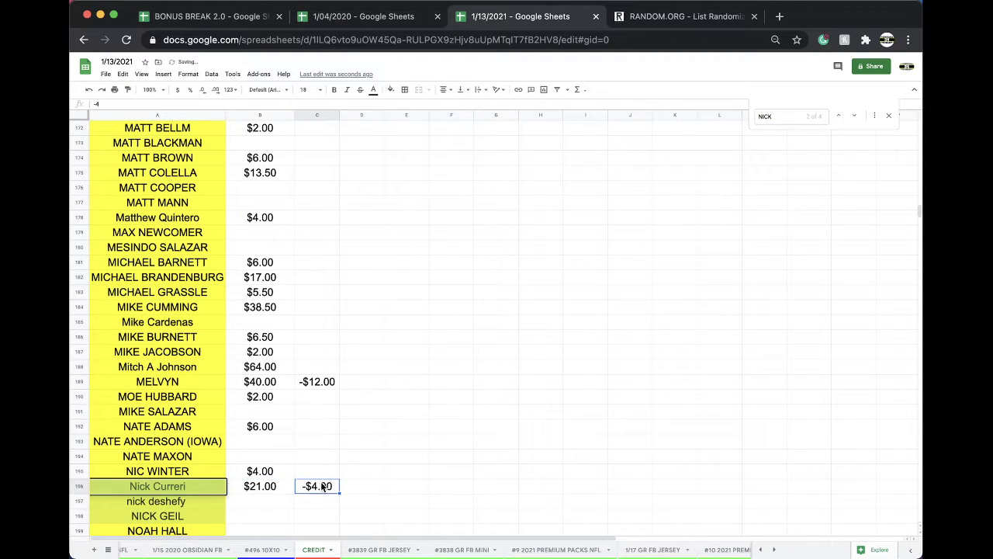
pyautogui.press('Delete')
pyautogui.press('Left')
pyautogui.write('$1')
# Step: Return to the #60 PREMIER PLAYERS NFL sheet and clear the fill color from buyer cells C2:C5
pyautogui.hscroll(10, 579, 552)
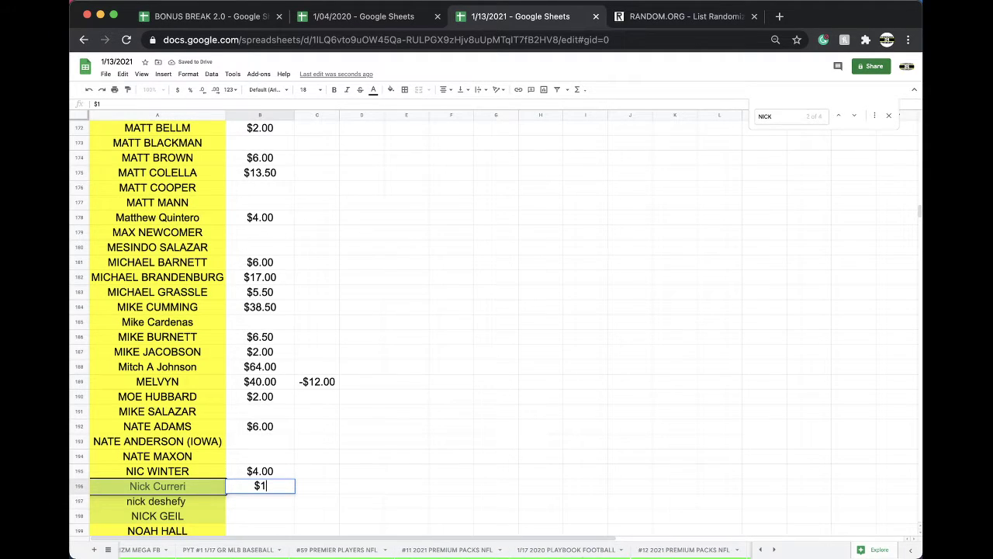
pyautogui.hscroll(5, 575, 550)
pyautogui.click(575, 550)
pyautogui.click(643, 550)
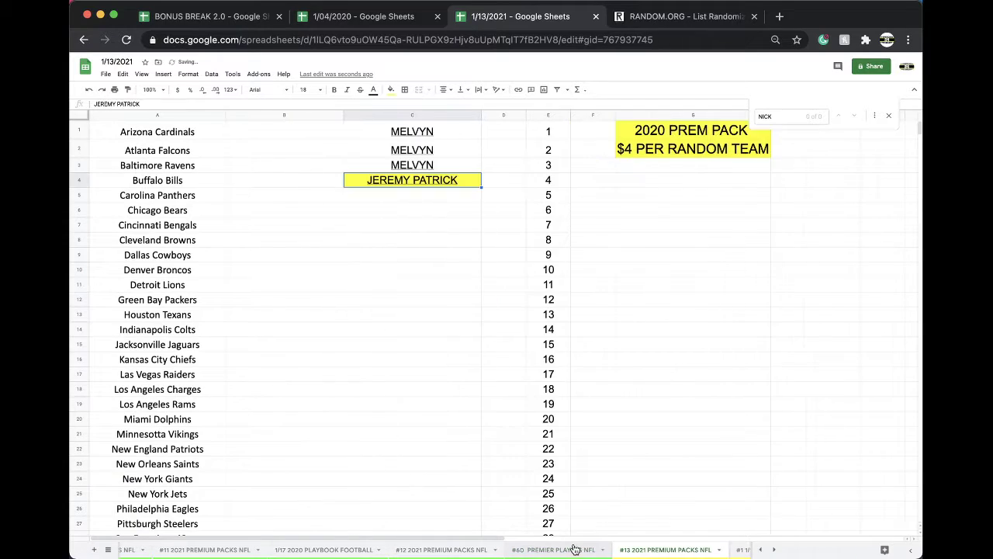
pyautogui.click(575, 549)
pyautogui.moveTo(423, 150); pyautogui.dragTo(419, 193)
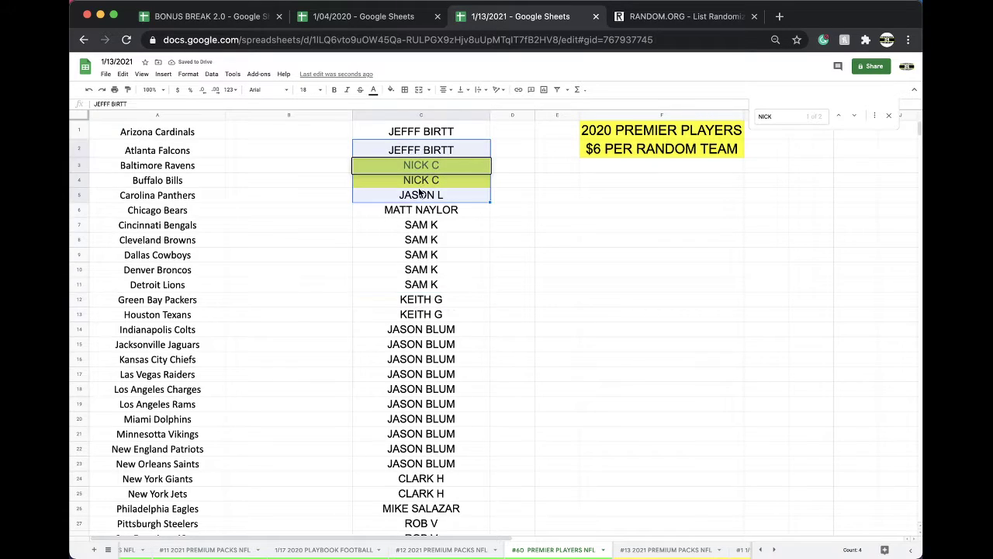
pyautogui.click(391, 89)
pyautogui.click(406, 104)
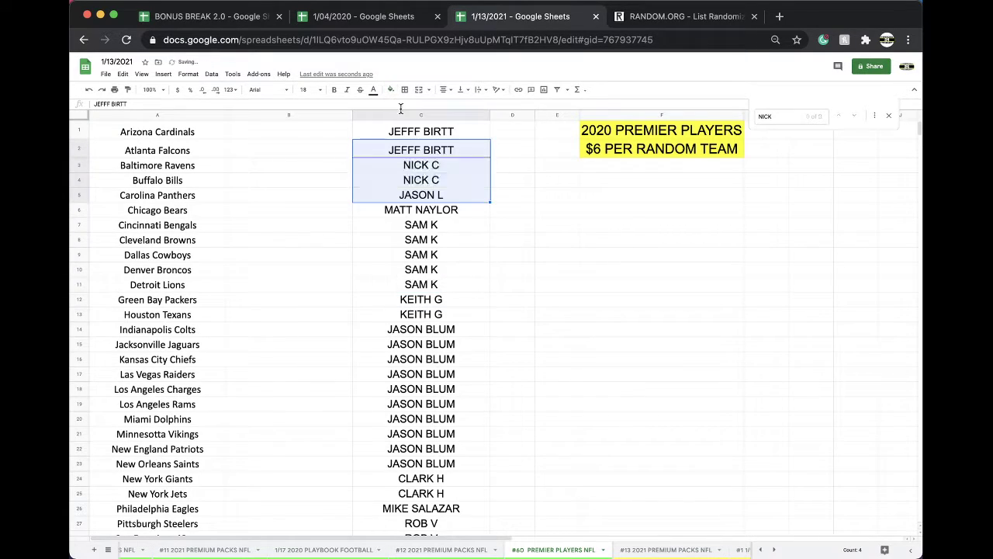
# Step: Clear the previous search term from the find box
pyautogui.click(607, 284)
pyautogui.press('super+f')
pyautogui.press('BackSpace')
# Step: Examine the #13, #12 and #11 2021 PREMIUM PACKS NFL sheets, including the pack numbers in column E of #11
pyautogui.click(666, 550)
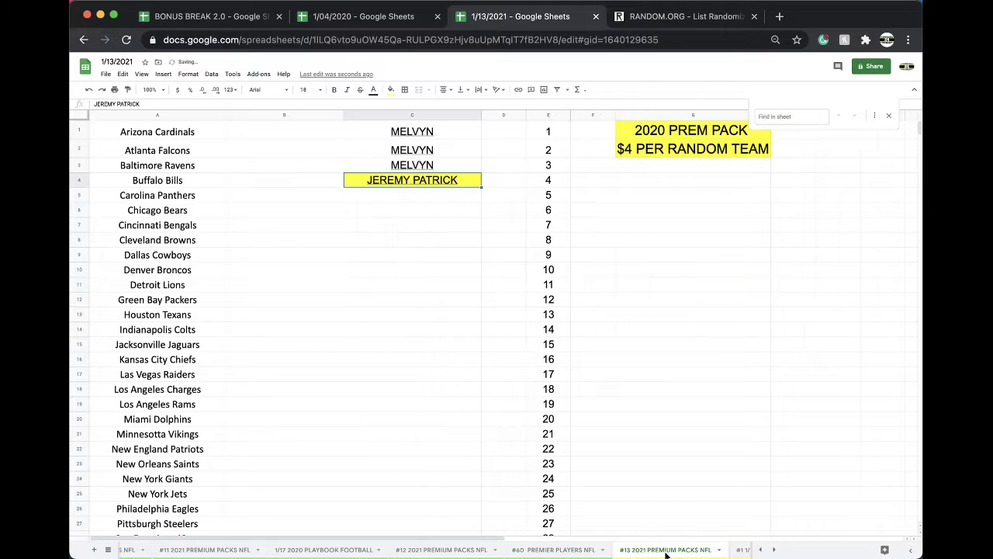
pyautogui.click(565, 549)
pyautogui.scroll(-5, 448, 373)
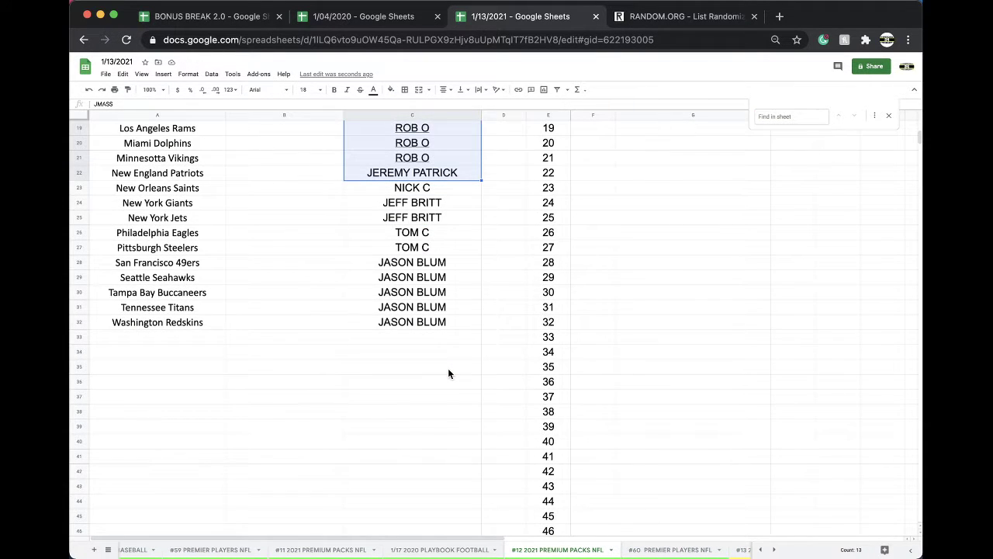
pyautogui.scroll(2, 448, 371)
pyautogui.click(320, 549)
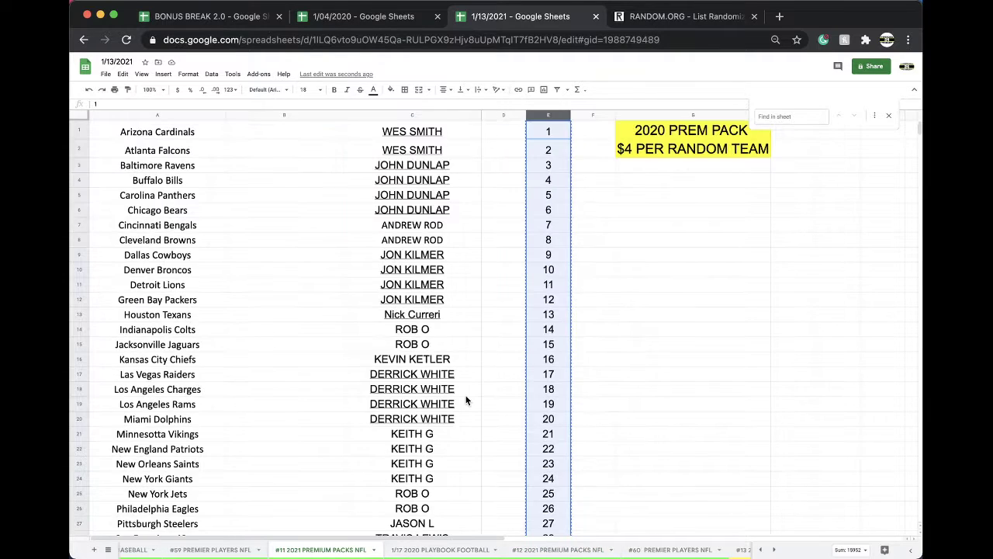
pyautogui.scroll(-20, 467, 401)
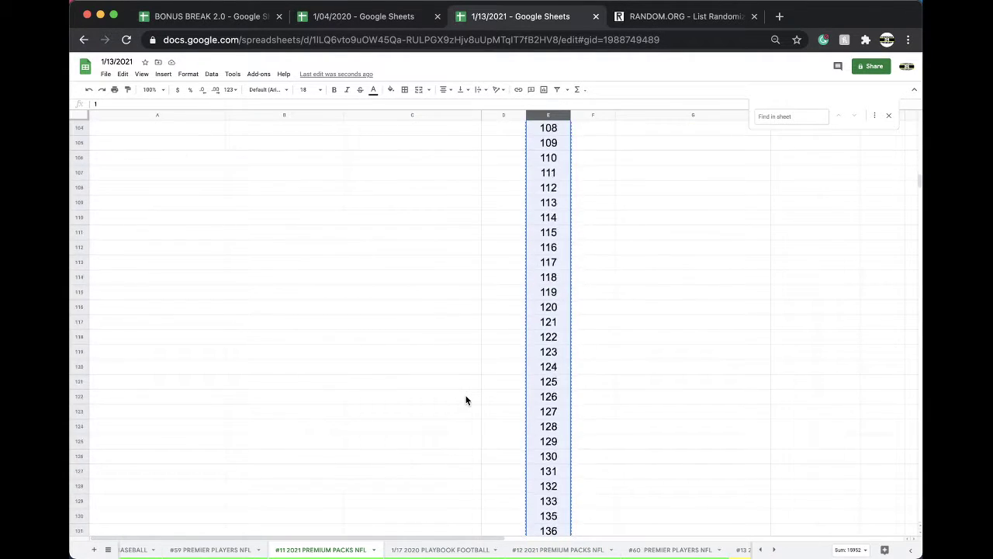
pyautogui.scroll(-18, 466, 401)
pyautogui.scroll(14, 466, 401)
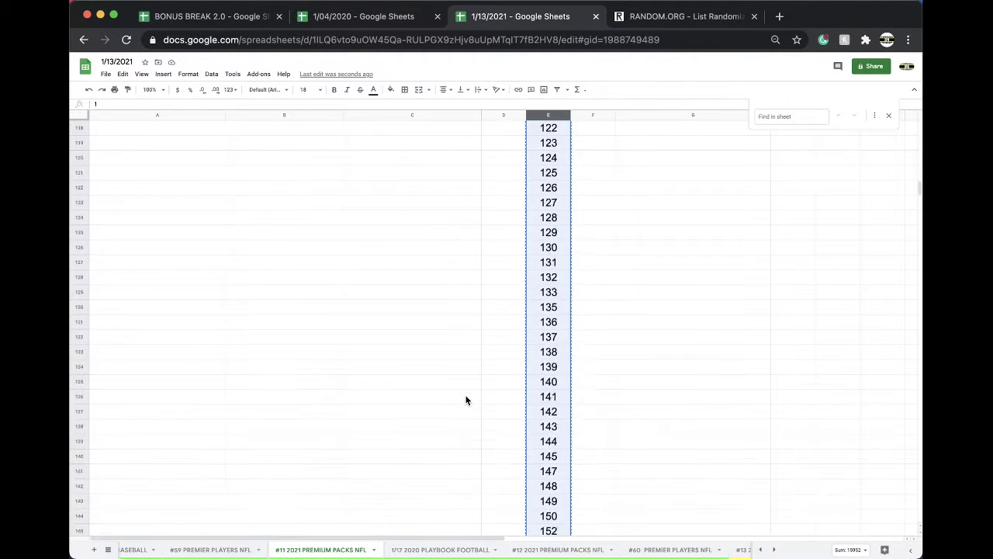
pyautogui.scroll(20, 467, 401)
# Step: Check the first number in the RANDOM.ORG result and fill the matching 158 cell in column E of #11 2021 PREMIUM PACKS NFL with green
pyautogui.click(627, 18)
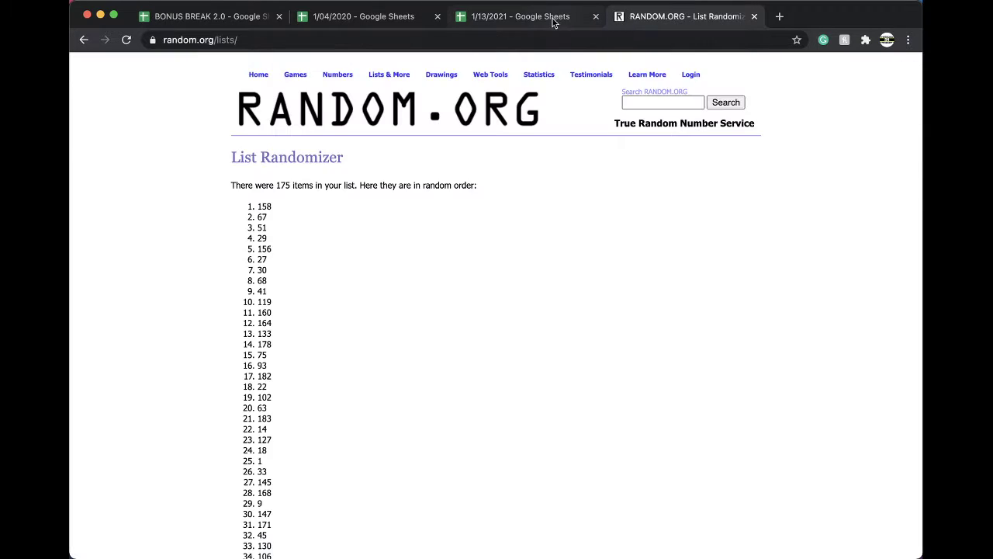
pyautogui.click(549, 21)
pyautogui.scroll(-20, 544, 288)
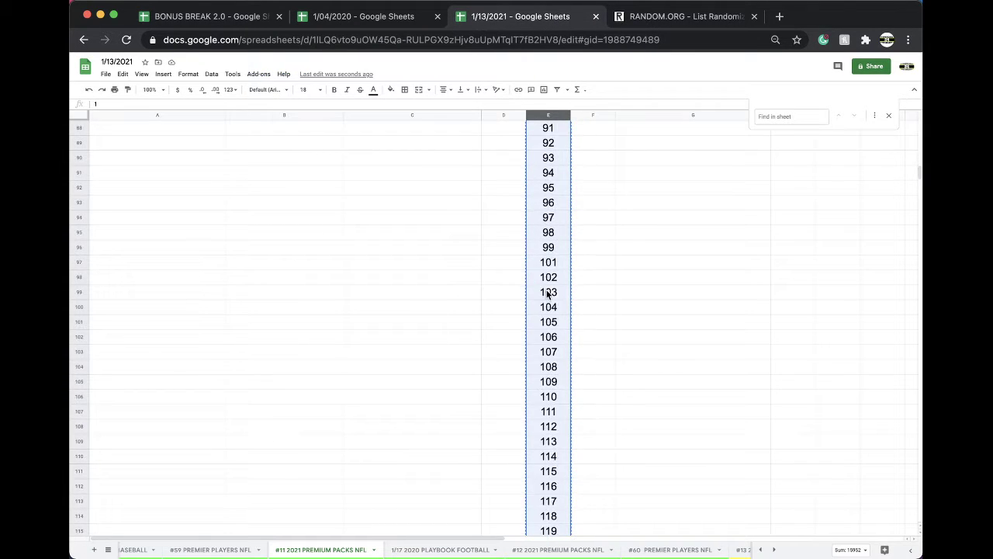
pyautogui.scroll(-6, 547, 293)
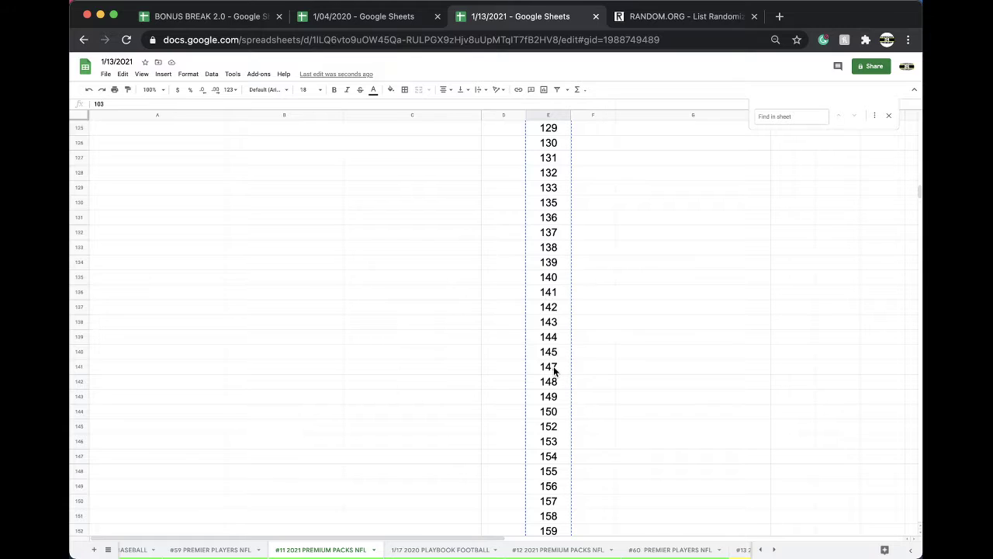
pyautogui.click(547, 517)
pyautogui.click(391, 90)
pyautogui.click(427, 131)
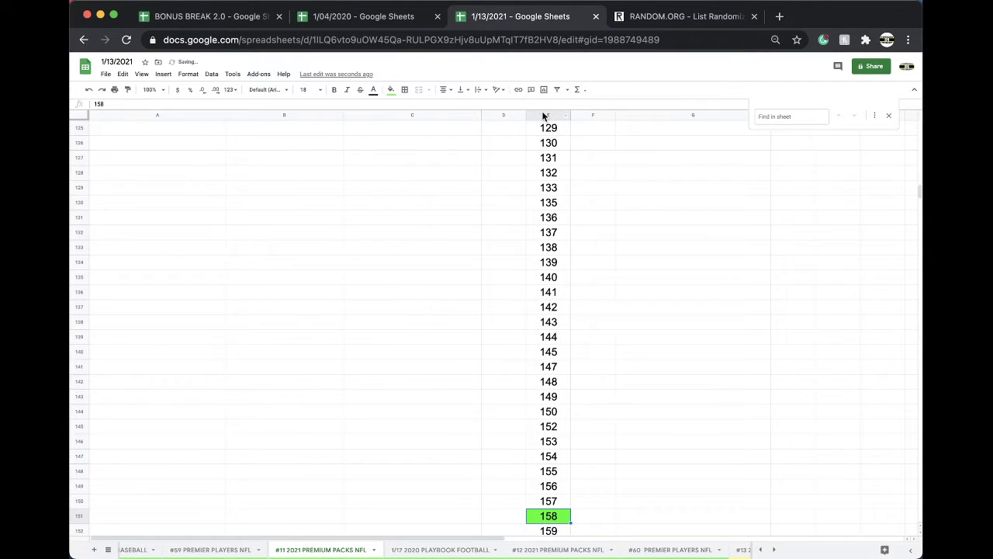
# Step: Copy the column E pack-number list from #11 into column E of the #12 2021 PREMIUM PACKS NFL sheet, starting at E1
pyautogui.click(545, 115)
pyautogui.click(521, 550)
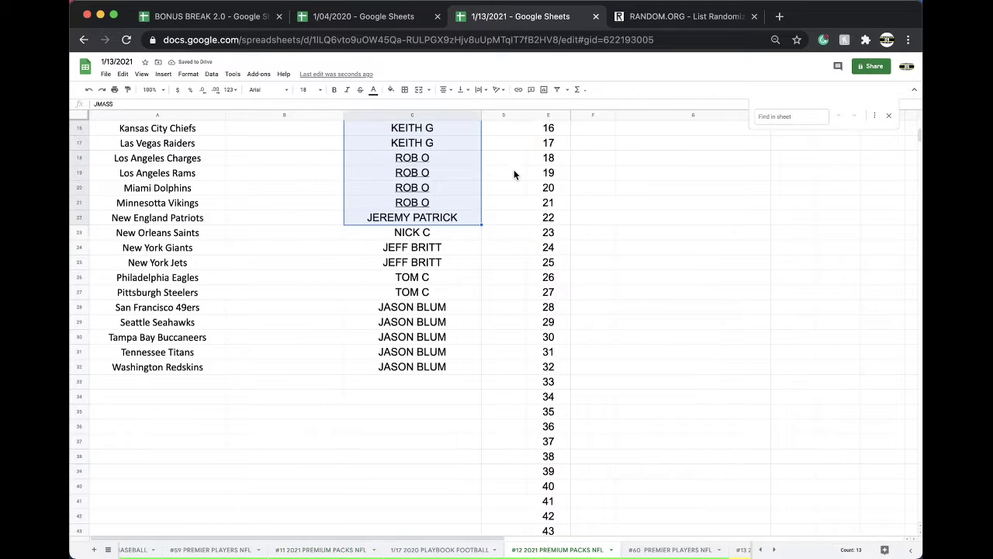
pyautogui.scroll(5, 545, 179)
pyautogui.click(547, 133)
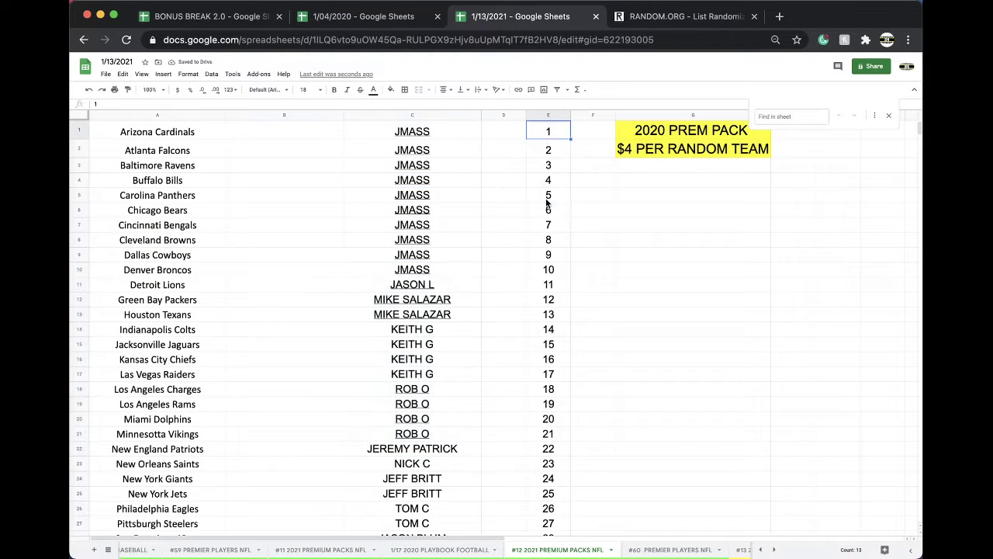
pyautogui.press('super+shift+Down')
# Step: Delete the row holding the green 158 from the #12 2021 PREMIUM PACKS NFL sheet
pyautogui.scroll(-20, 546, 202)
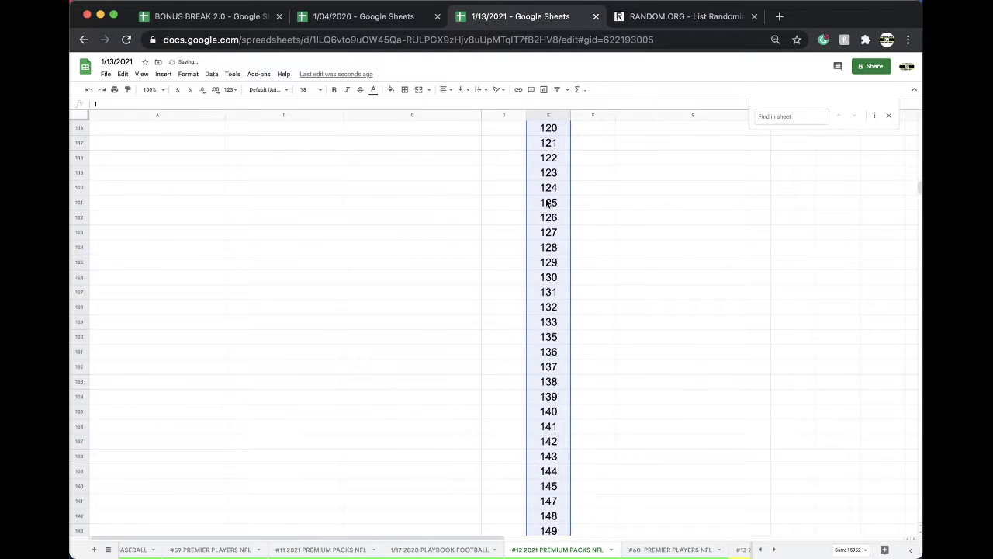
pyautogui.scroll(-6, 547, 201)
pyautogui.rightClick(544, 233)
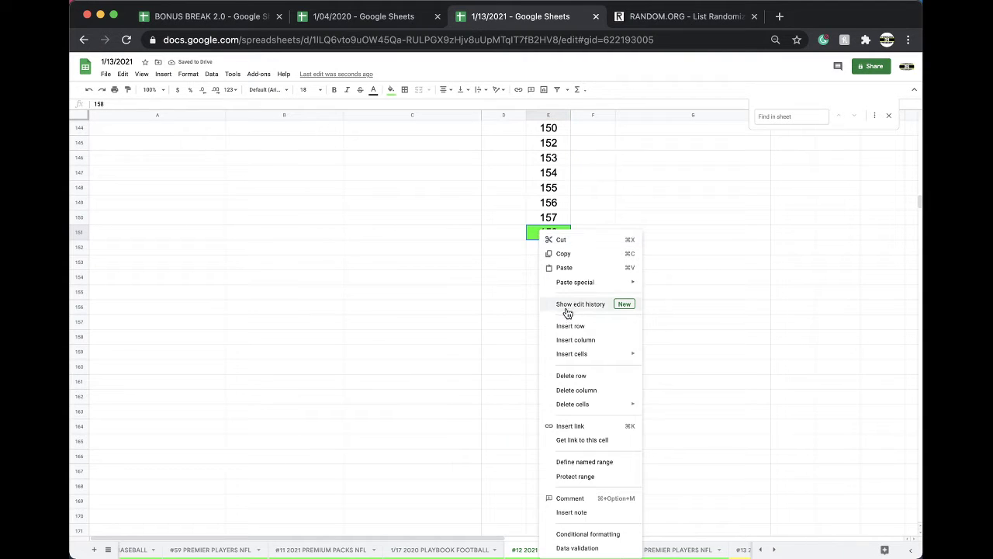
pyautogui.click(571, 377)
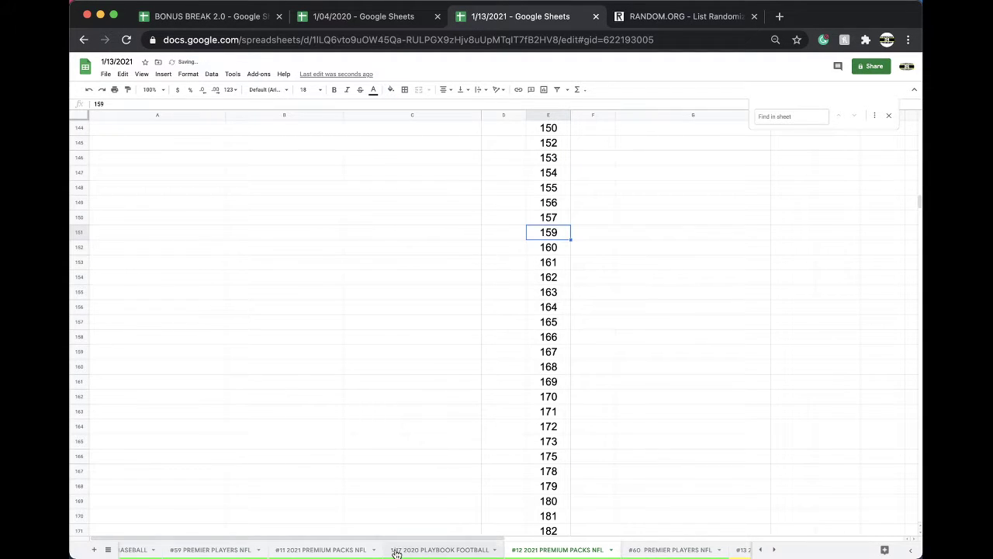
# Step: Return to the #11 2021 PREMIUM PACKS NFL sheet and review the buyers listed in column C through the Washington Redskins row
pyautogui.click(364, 551)
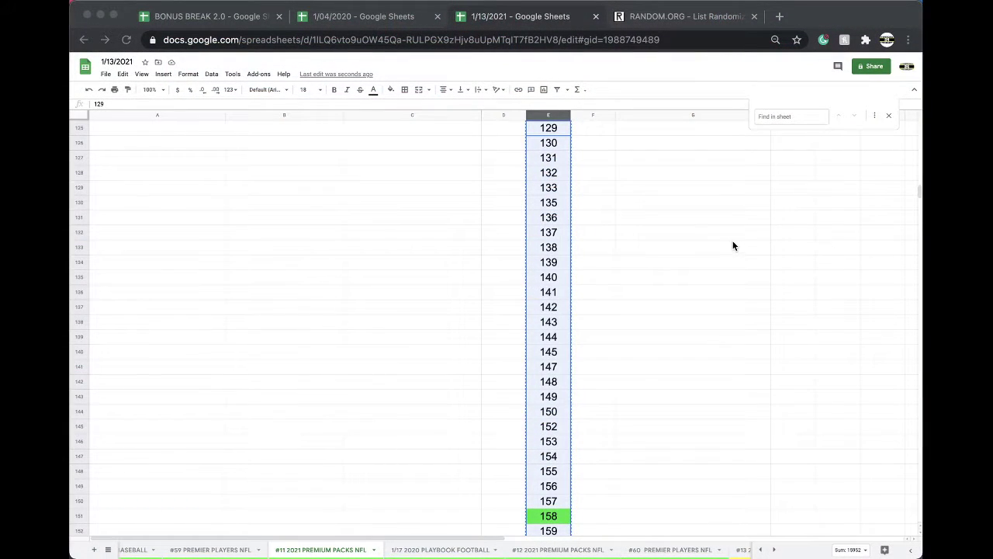
pyautogui.scroll(20, 345, 284)
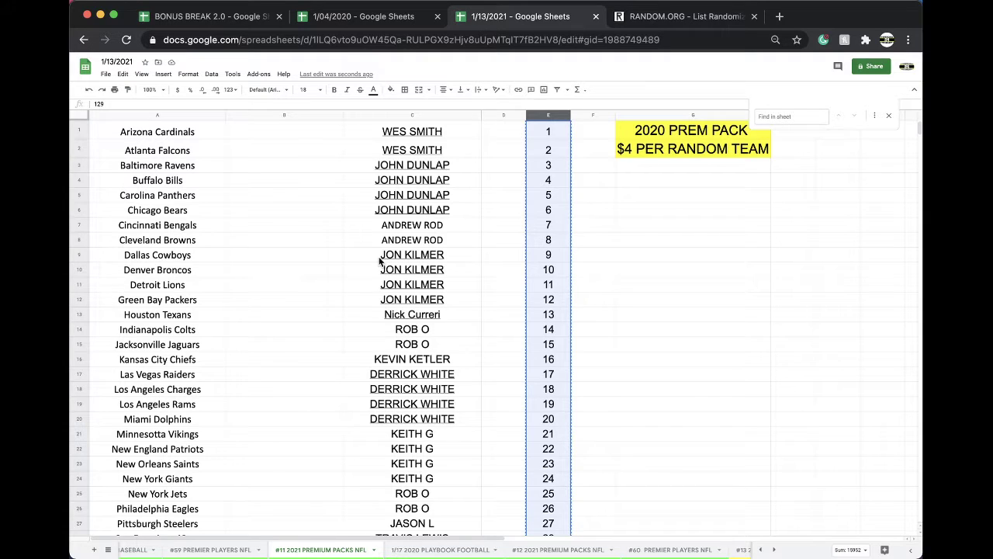
pyautogui.click(428, 272)
pyautogui.scroll(-1, 427, 242)
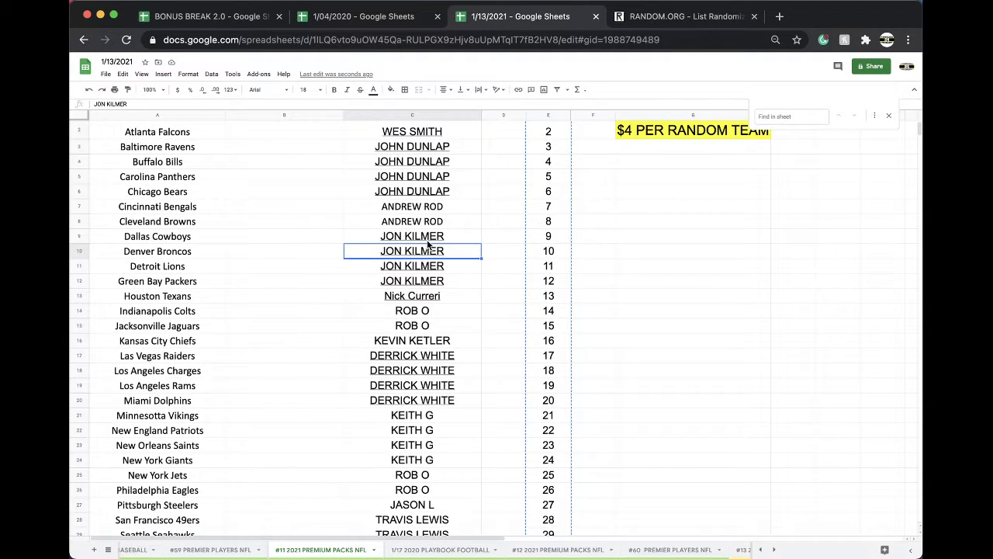
pyautogui.scroll(-5, 423, 326)
pyautogui.scroll(-2, 417, 350)
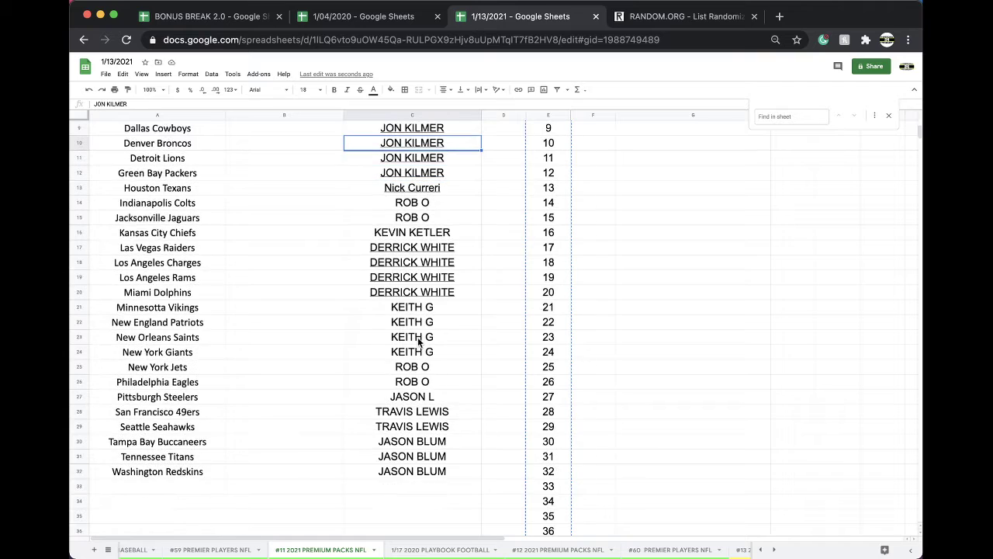
pyautogui.click(419, 338)
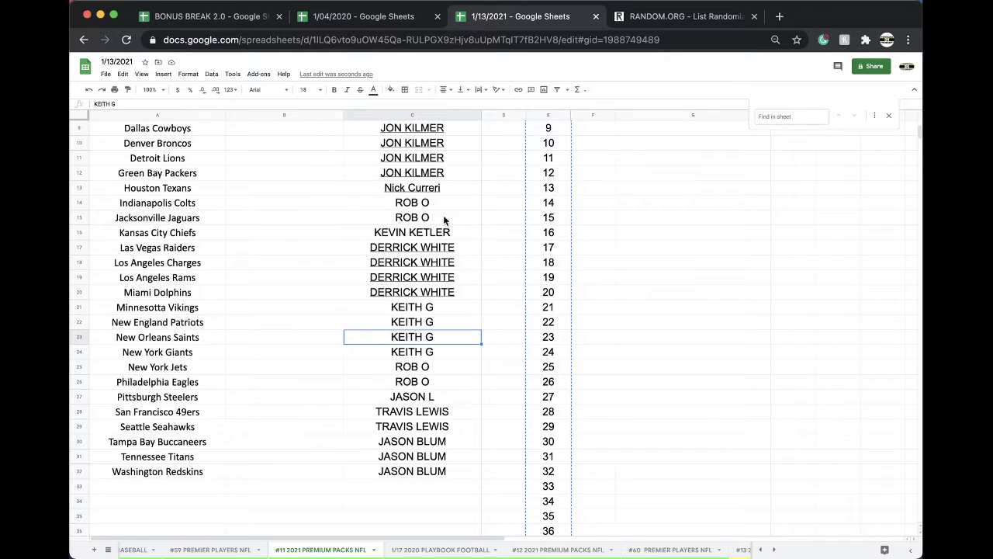
# Step: Copy the column C buyer list from #11 into a fresh RANDOM.ORG List Randomizer form
pyautogui.click(394, 115)
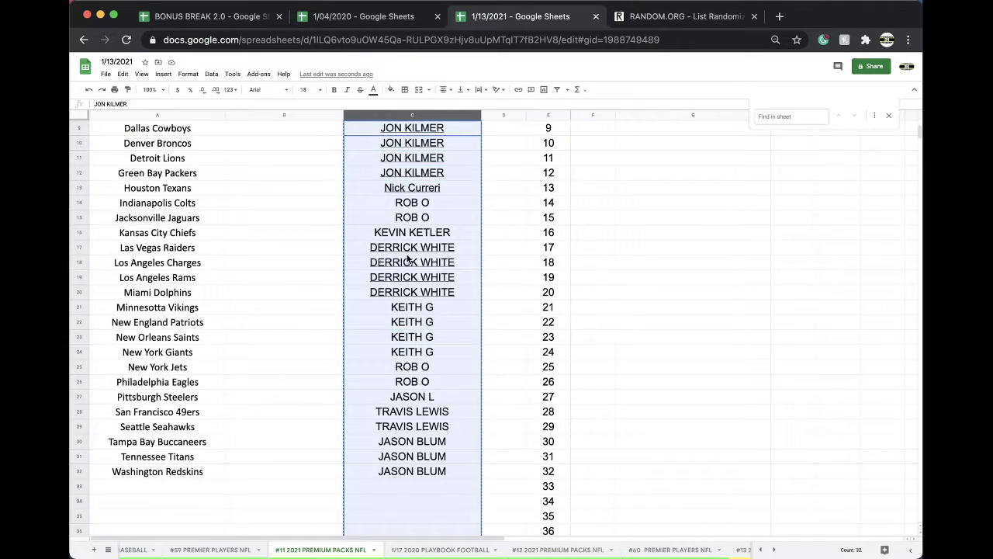
pyautogui.scroll(8, 403, 259)
pyautogui.click(641, 16)
pyautogui.click(628, 37)
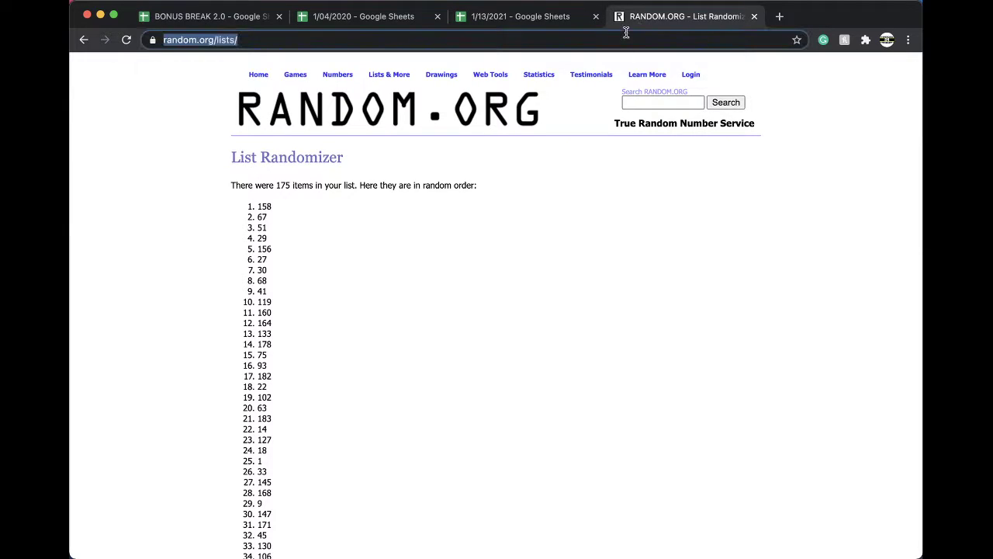
pyautogui.press('Return')
pyautogui.click(347, 353)
pyautogui.press('super+v')
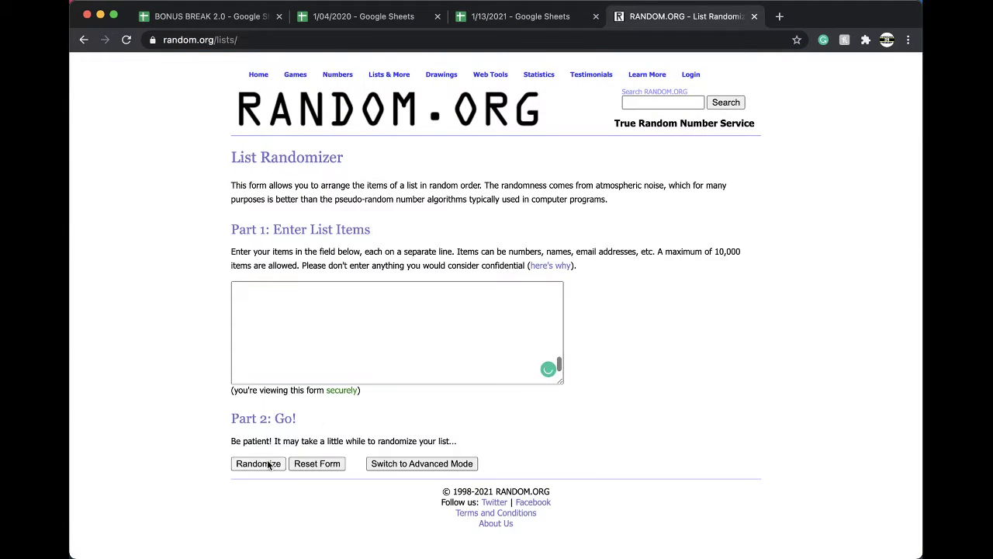
# Step: Randomize the buyer list five times
pyautogui.click(257, 464)
pyautogui.scroll(-5, 267, 465)
pyautogui.click(247, 473)
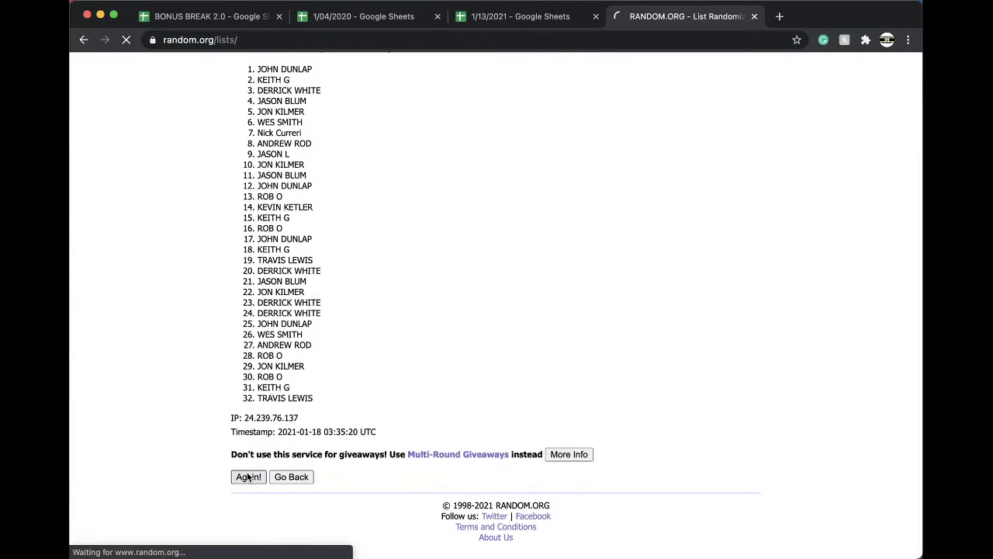
pyautogui.click(247, 476)
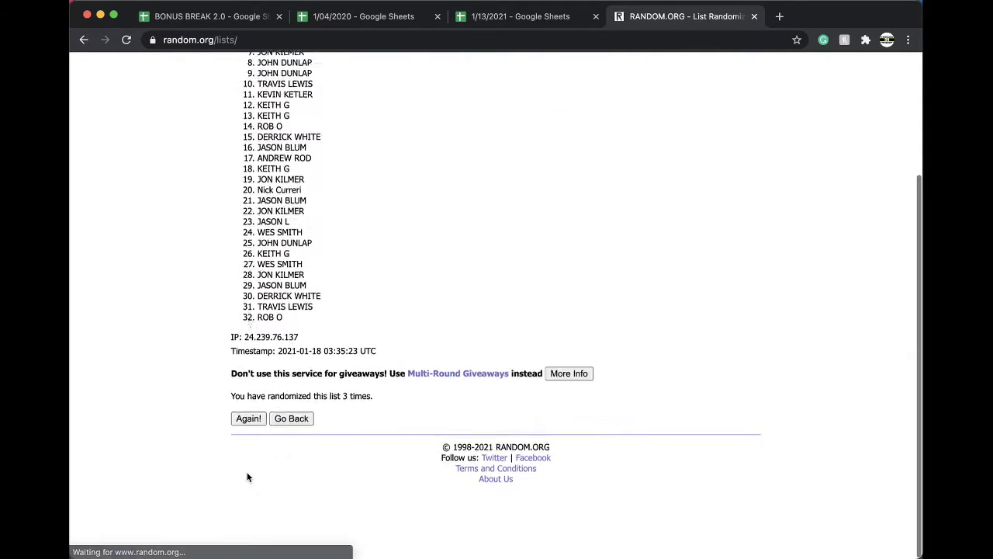
pyautogui.click(247, 476)
pyautogui.click(247, 476)
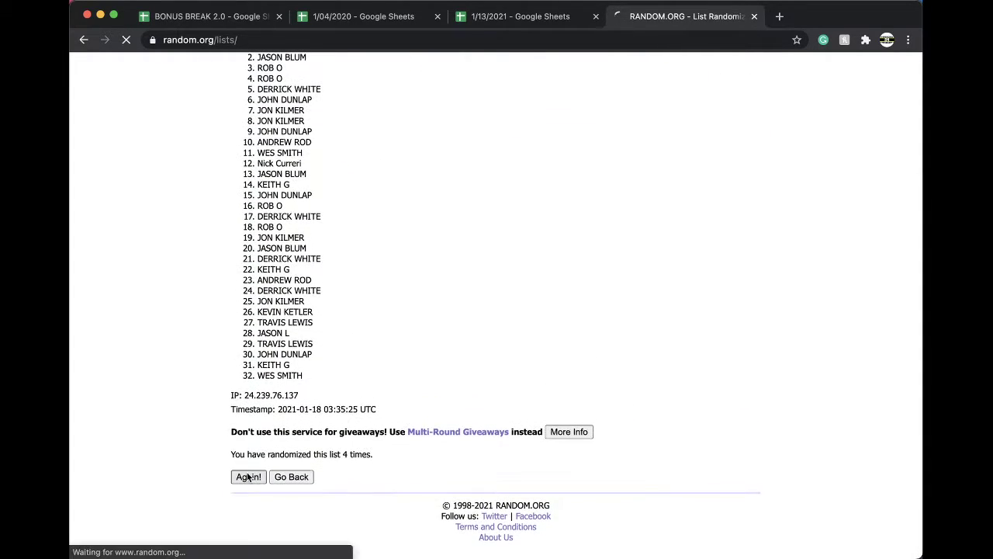
pyautogui.click(248, 476)
# Step: Copy all 32 randomized buyer names and paste them into column B of the #11 2021 PREMIUM PACKS NFL sheet, starting at B1
pyautogui.moveTo(257, 204); pyautogui.dragTo(355, 388)
pyautogui.press('super+c')
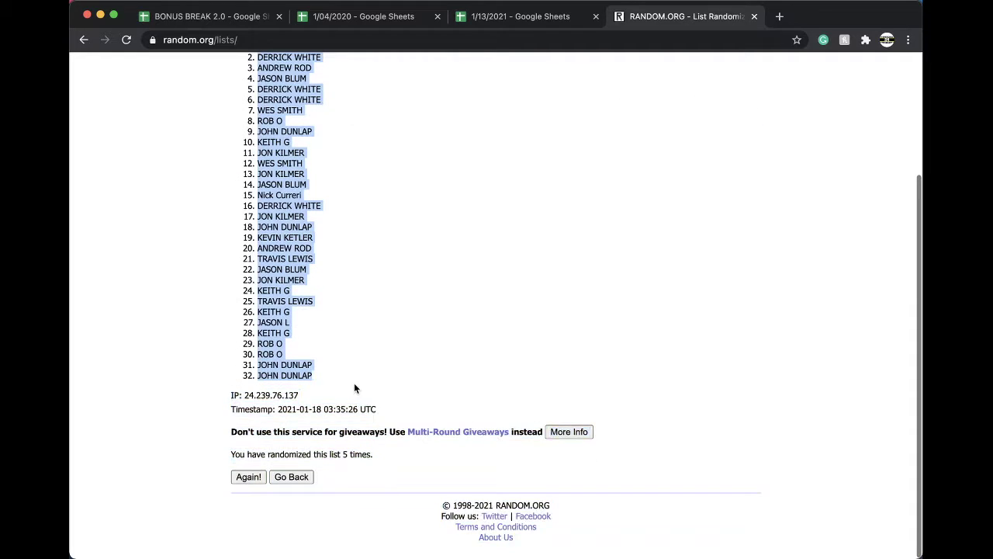
pyautogui.click(567, 17)
pyautogui.click(283, 137)
pyautogui.press('super+v')
# Step: Set the pasted names in column B to font size 18 and sort the sheet by column B, A → Z
pyautogui.click(305, 90)
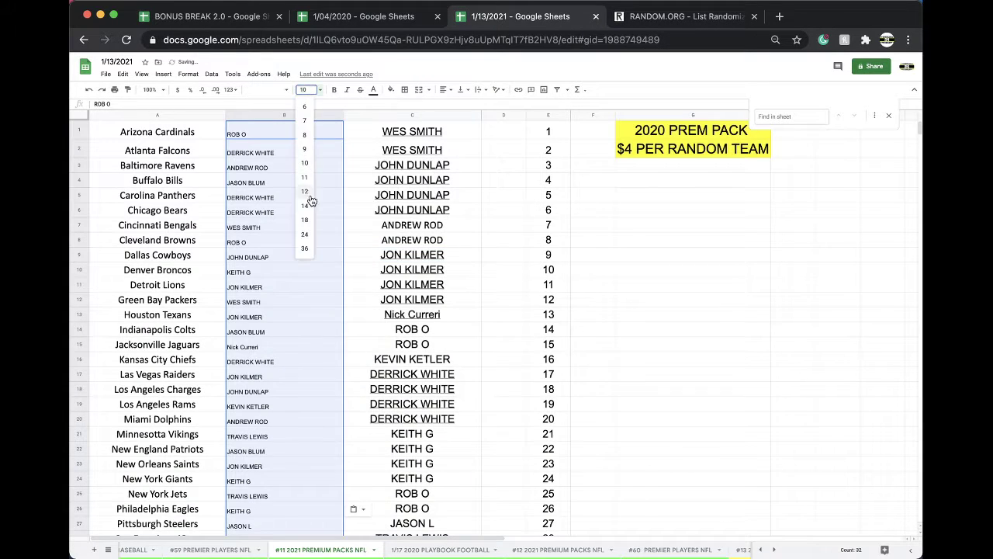
pyautogui.click(310, 222)
pyautogui.click(217, 75)
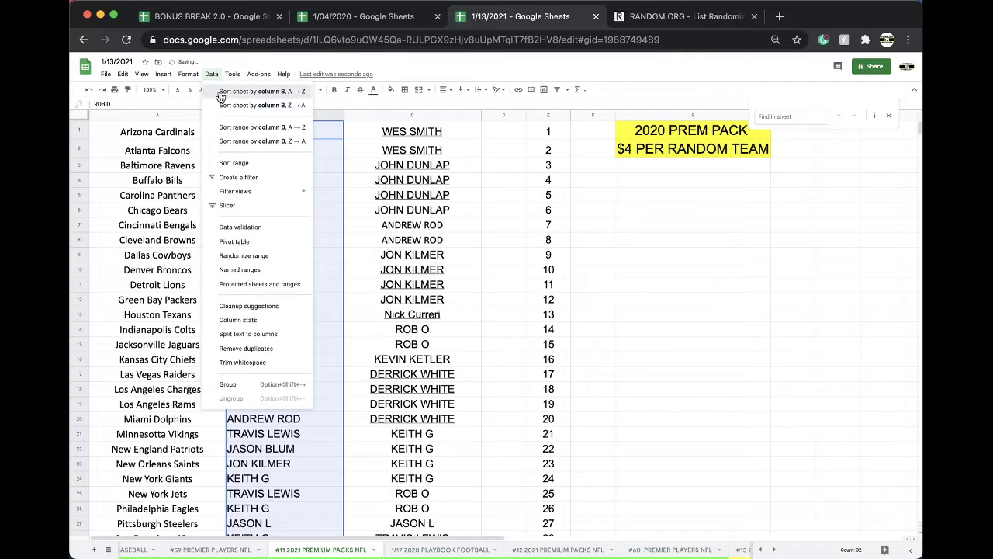
pyautogui.click(256, 91)
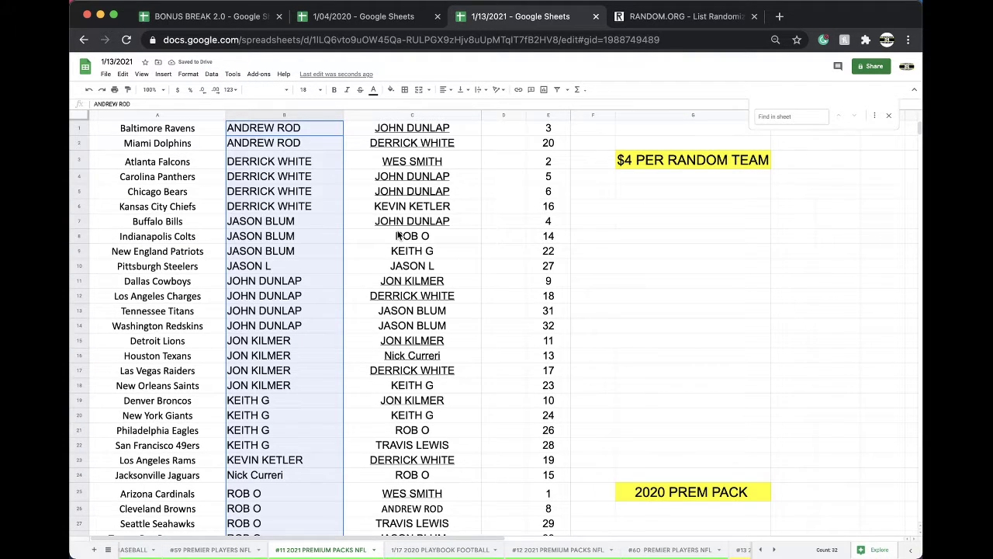
# Step: Review the sorted buyer names in column B against their assigned teams in column A, down to row 32
pyautogui.click(303, 225)
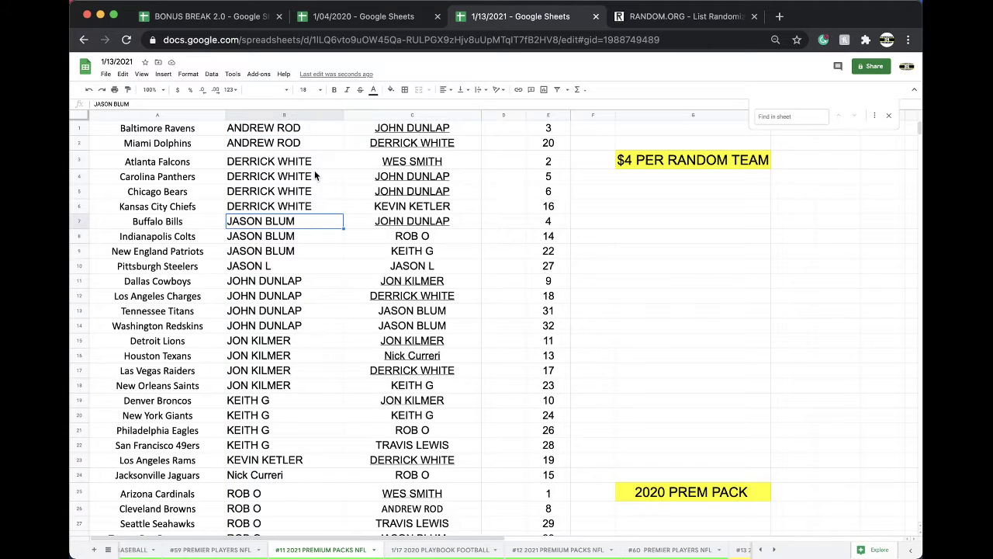
pyautogui.click(281, 250)
pyautogui.scroll(-2, 277, 175)
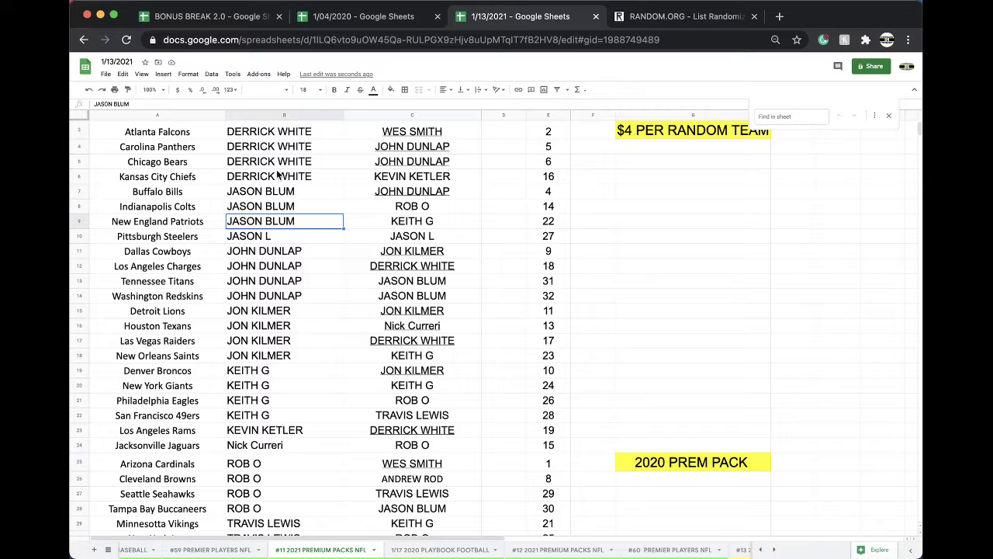
pyautogui.scroll(-2, 278, 175)
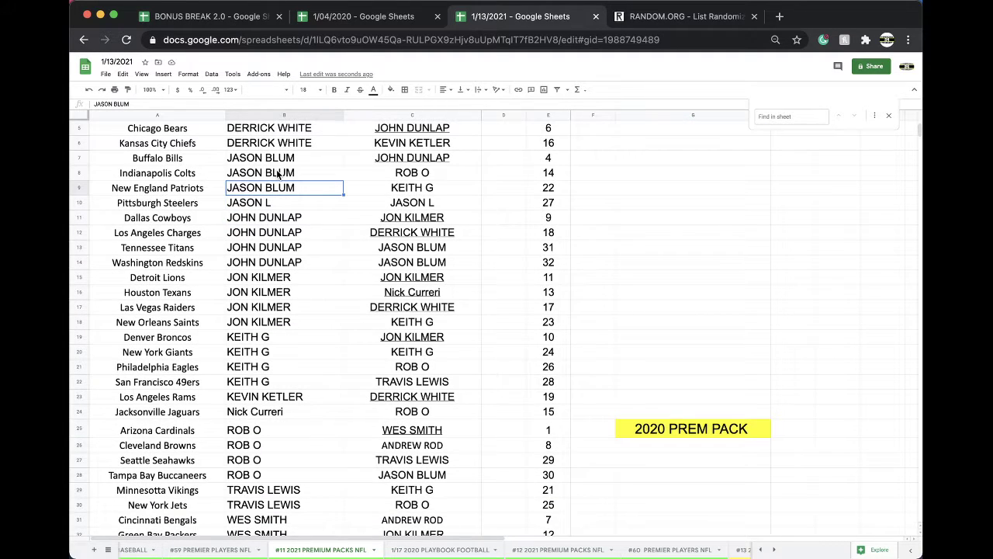
pyautogui.scroll(-2, 277, 174)
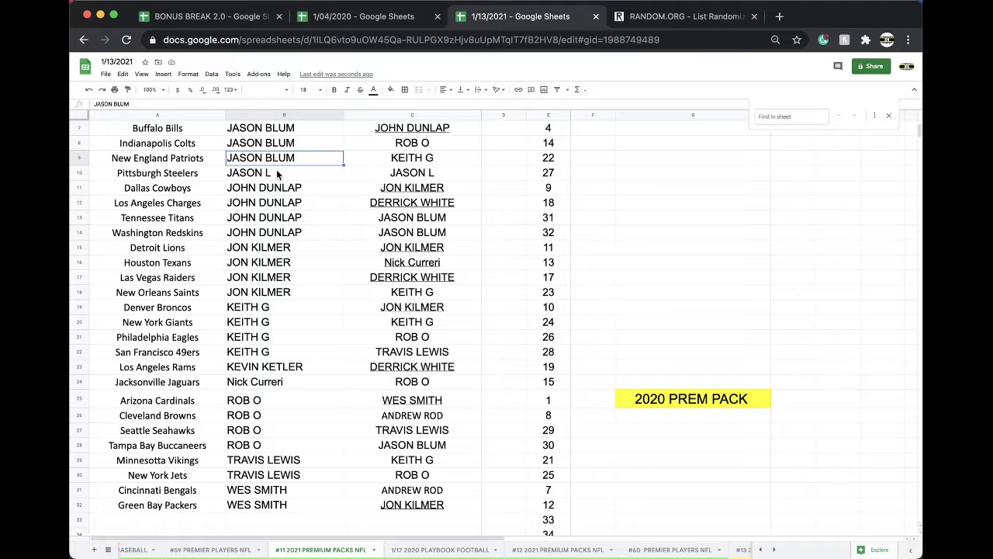
pyautogui.scroll(-3, 277, 174)
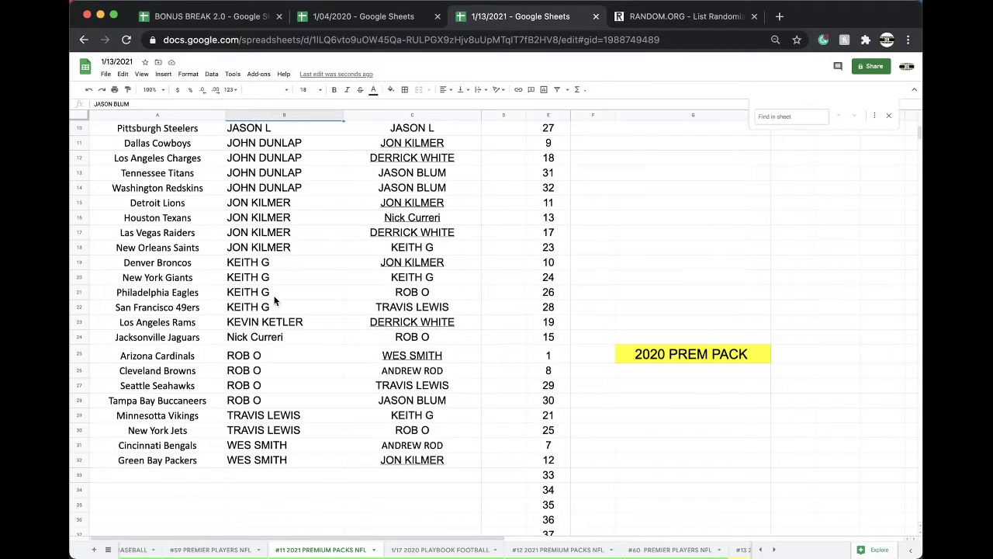
pyautogui.scroll(-1, 274, 300)
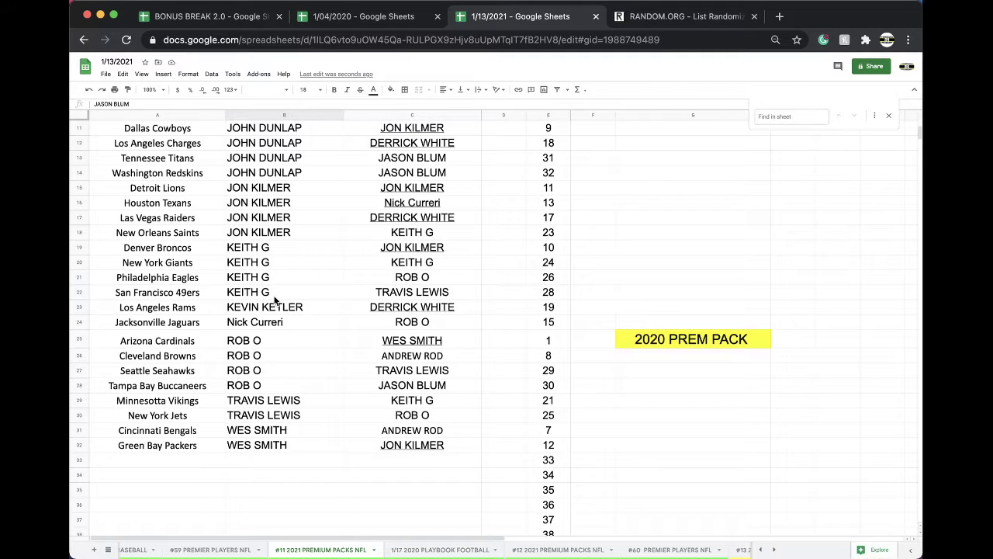
# Step: Look through the following break sheets, from 1/17 2020 PLAYBOOK FOOTBALL to #1 1/12 2020 HOOPS MEGA BK, to check their buyer lists
pyautogui.click(458, 547)
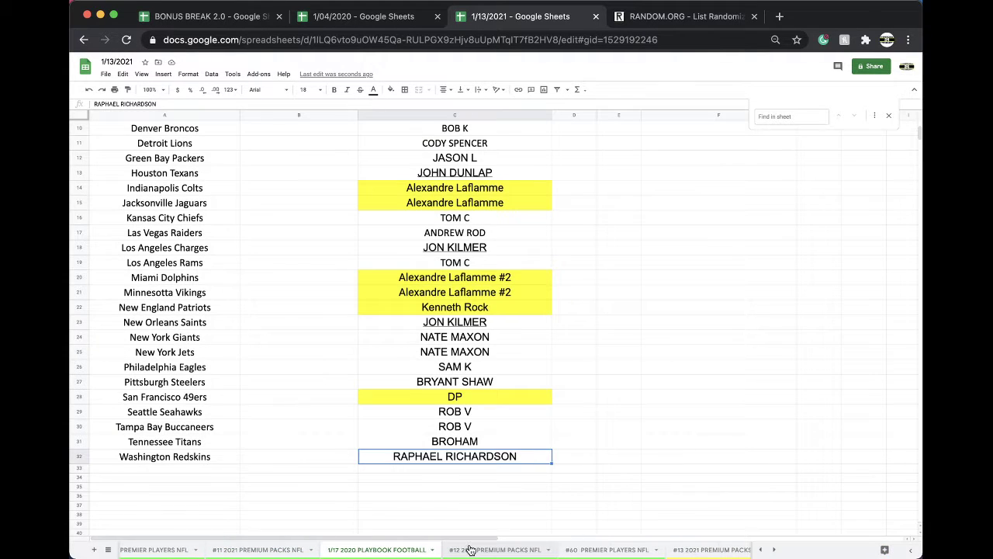
pyautogui.click(469, 550)
pyautogui.click(466, 548)
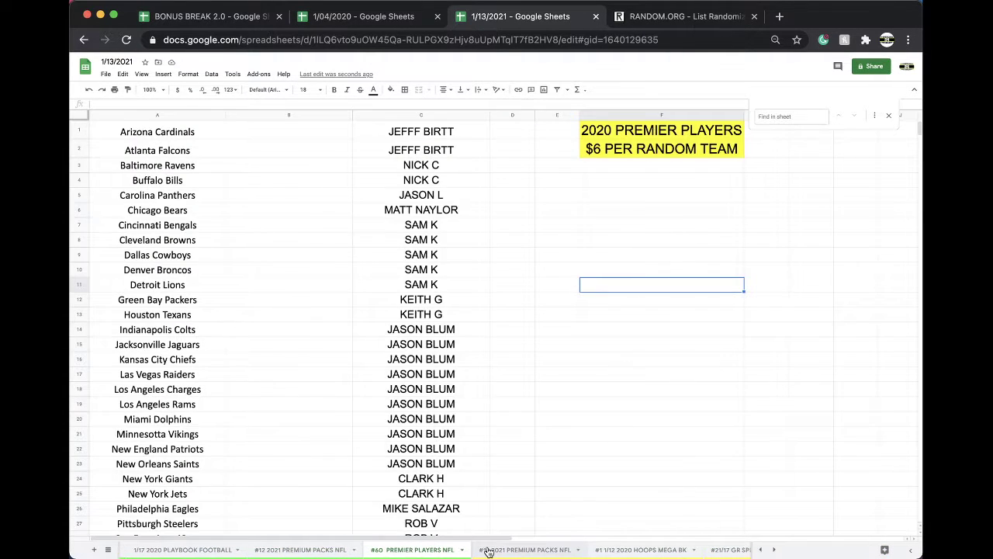
pyautogui.click(488, 549)
pyautogui.click(512, 550)
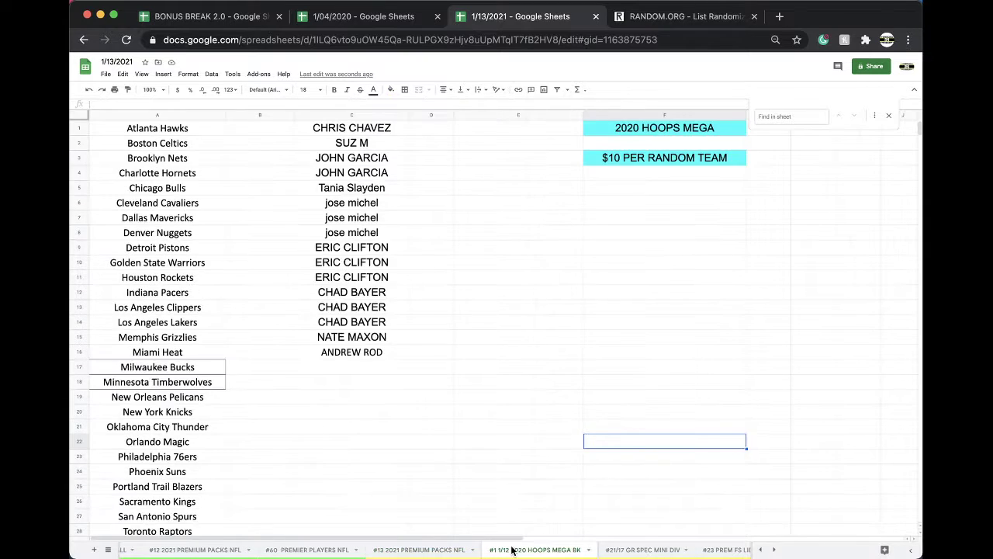
# Step: Check the #741 PREM NIKE FB JERSEY sheet in the 1/04/2020 spreadsheet and return to #11 2021 PREMIUM PACKS NFL in 1/13/2021
pyautogui.click(399, 18)
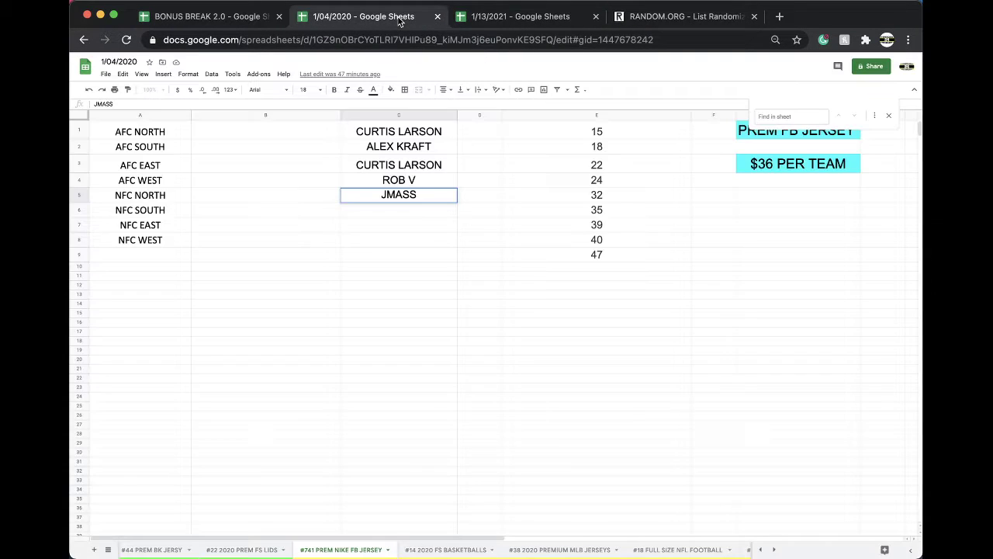
pyautogui.click(497, 18)
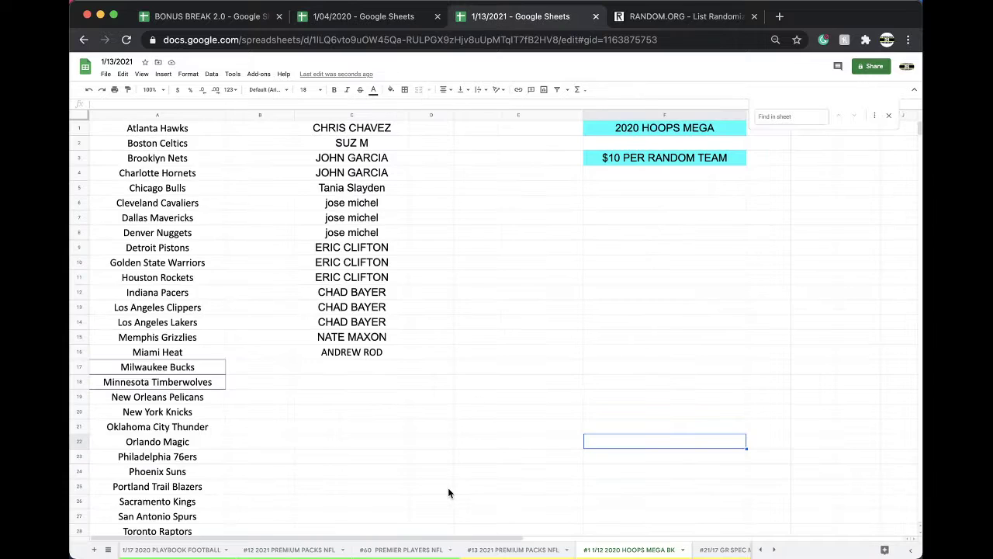
pyautogui.scroll(5, 427, 550)
pyautogui.click(295, 549)
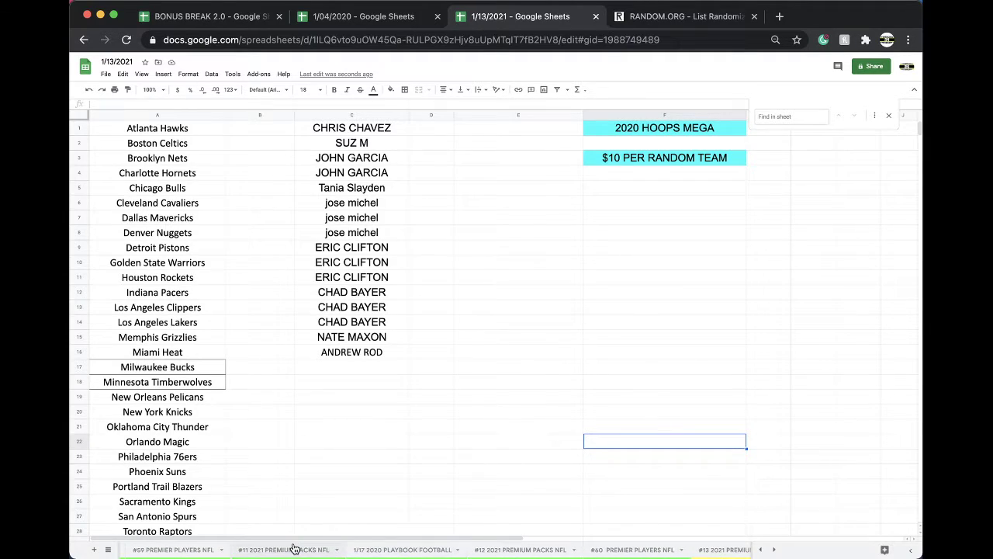